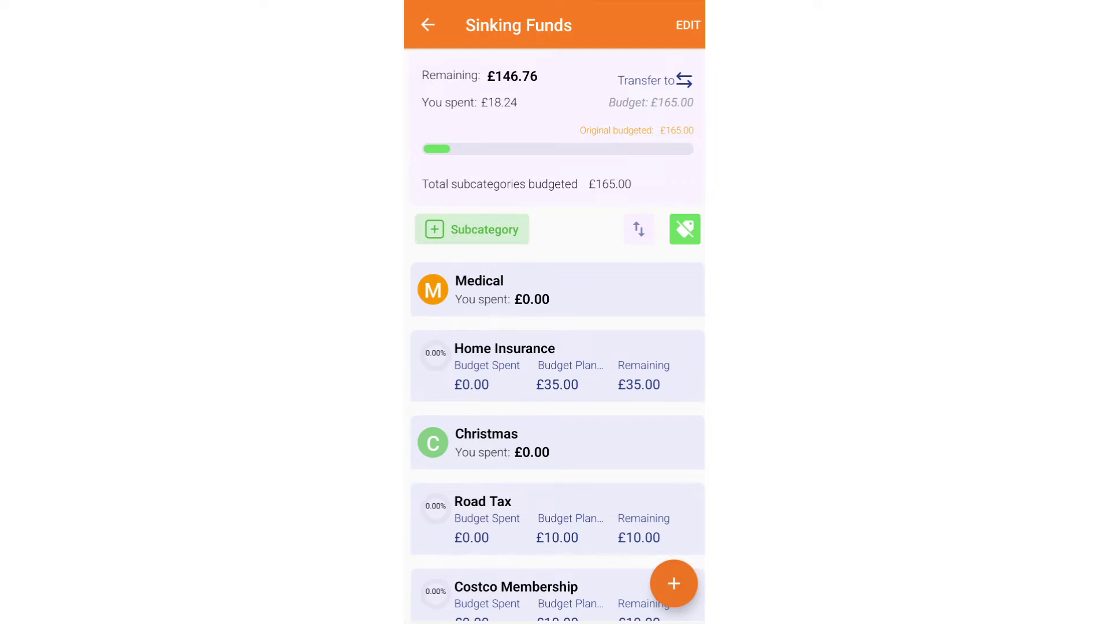
pyautogui.scroll(-2, 554, 346)
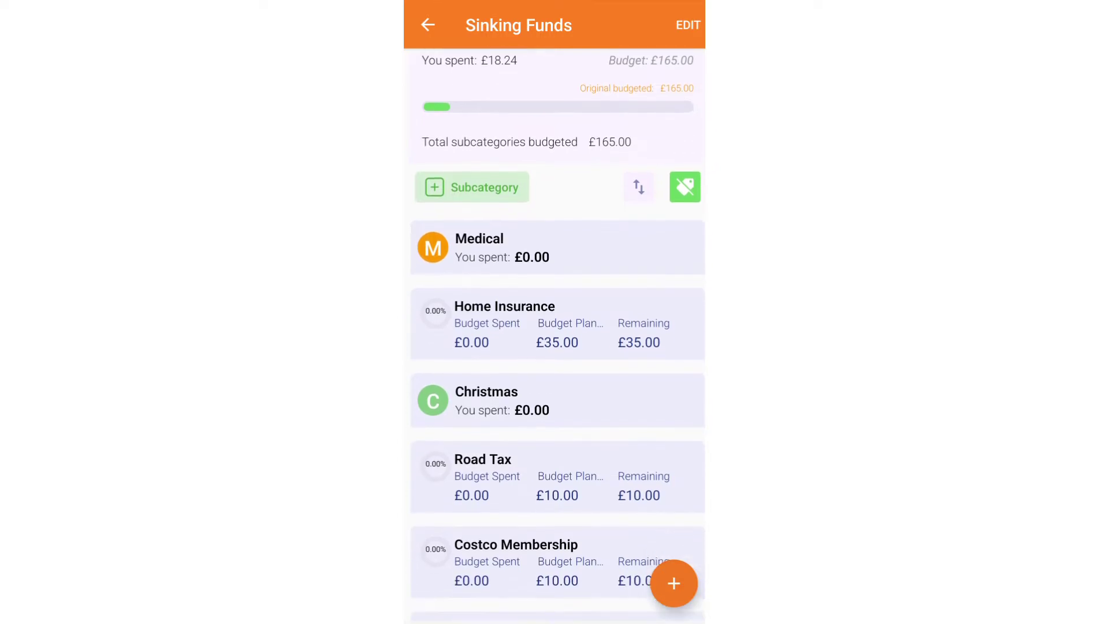
pyautogui.scroll(-3, 554, 347)
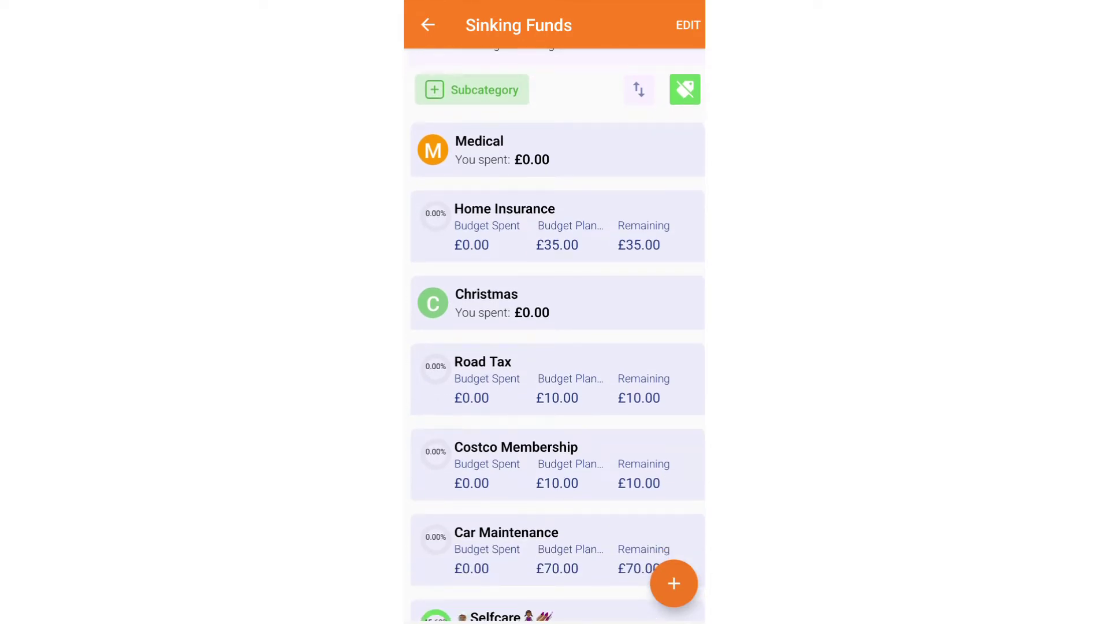
pyautogui.scroll(-1, 559, 336)
pyautogui.scroll(-2, 558, 336)
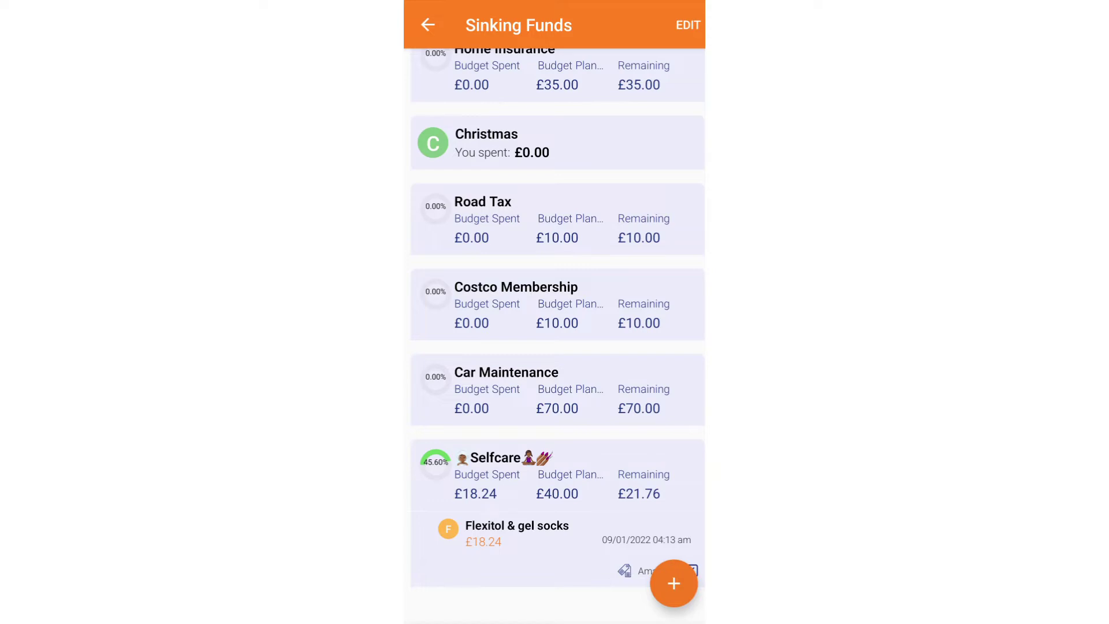
pyautogui.scroll(-1, 558, 317)
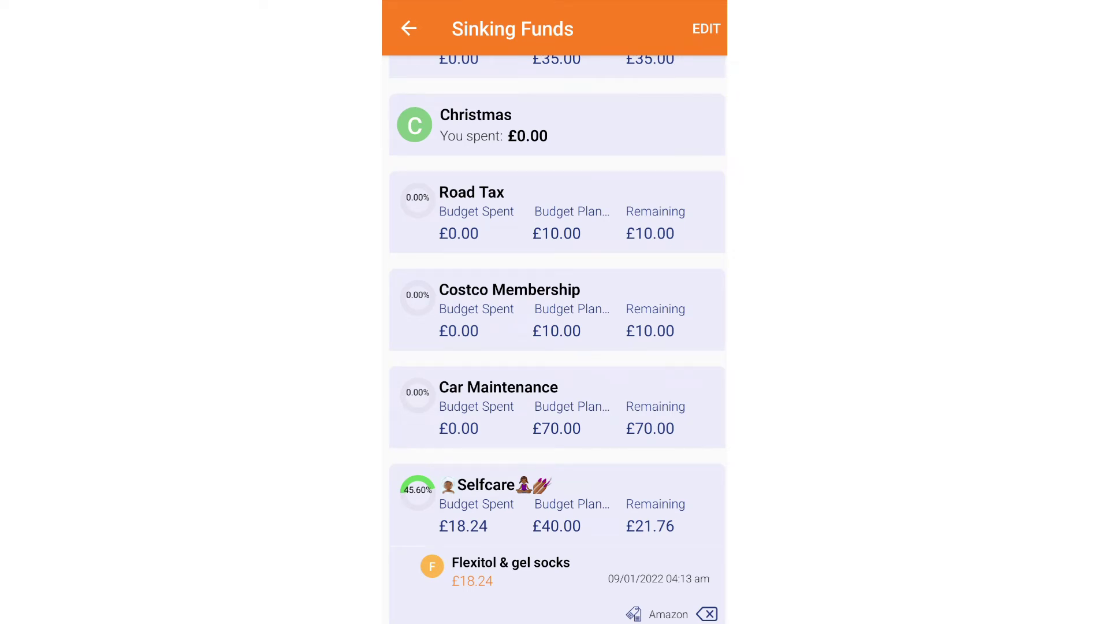
pyautogui.scroll(10, 557, 338)
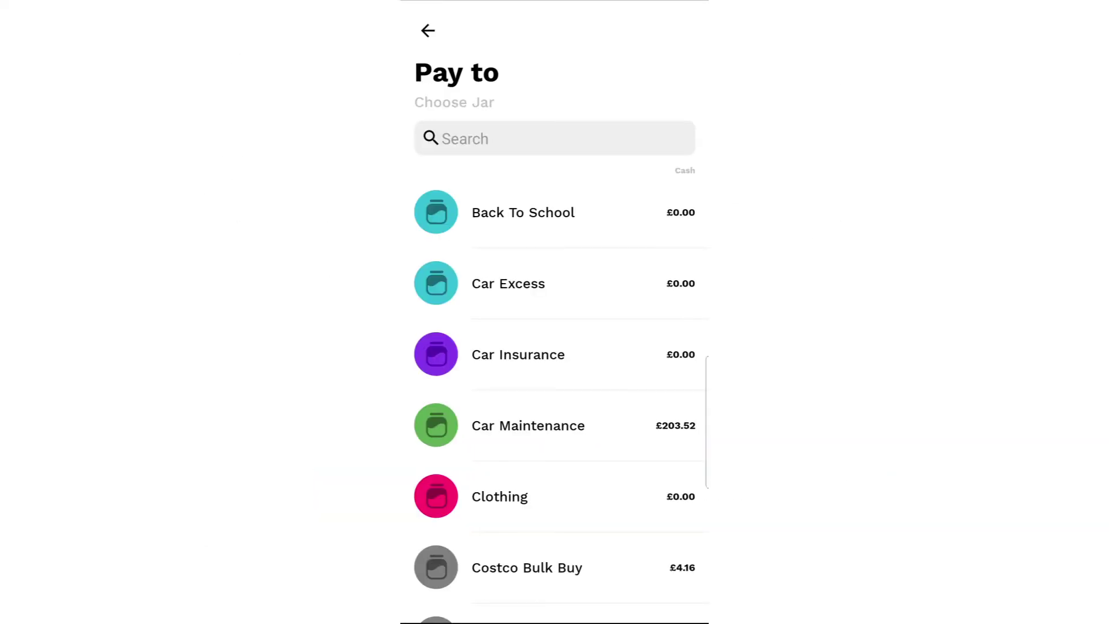
# Send £35.00 from the wallet to the house-emoji Insurance jar, leaving £111.76
pyautogui.click(555, 140)
pyautogui.write('h')
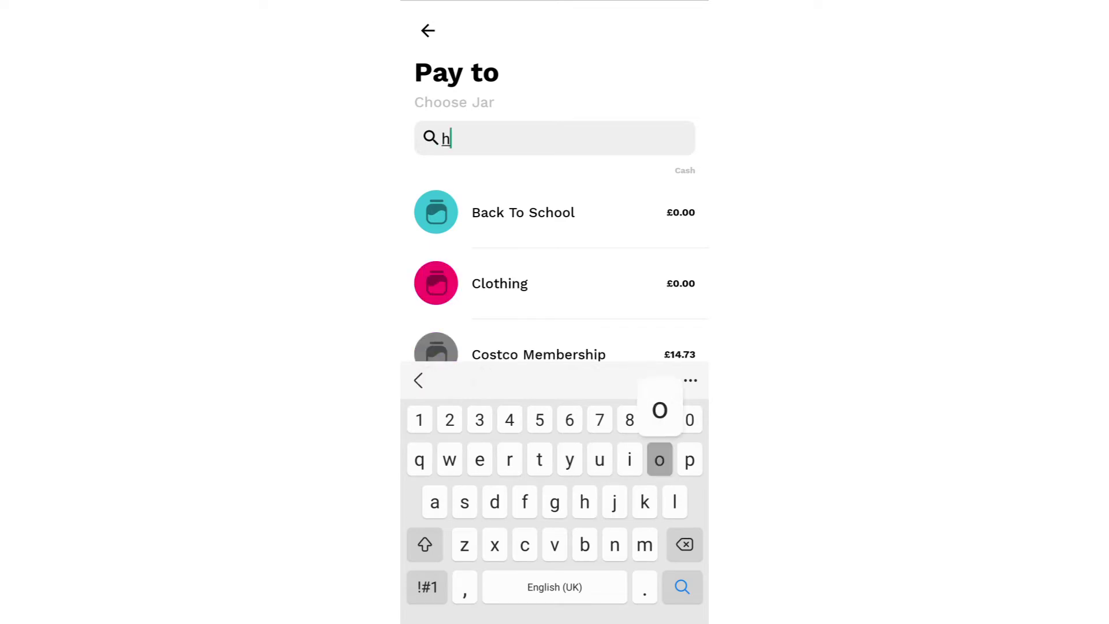
pyautogui.write('ome')
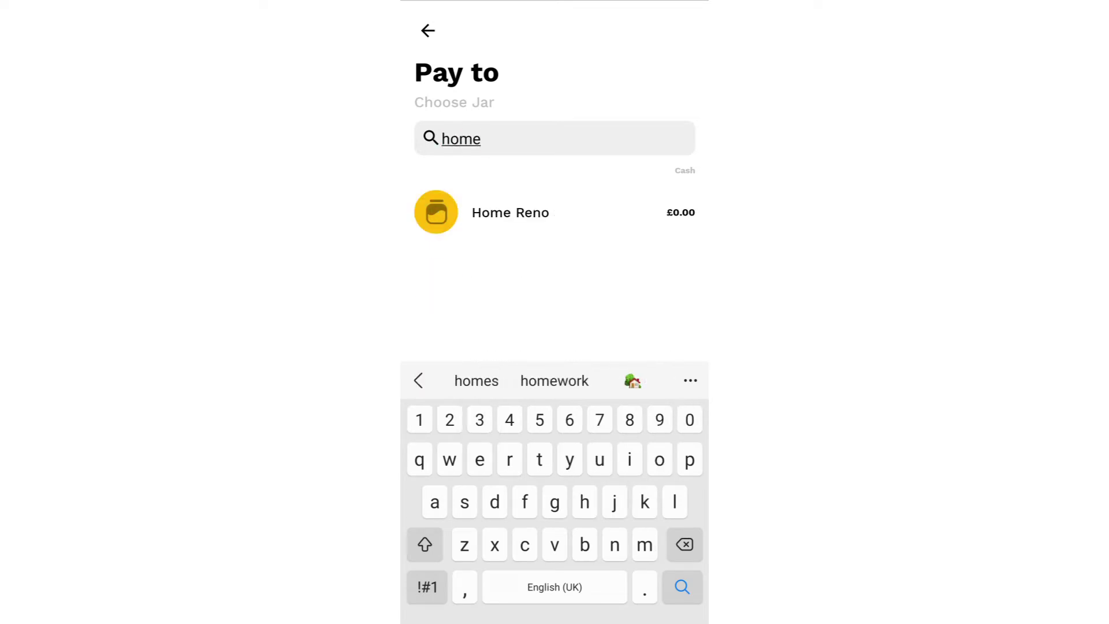
pyautogui.click(633, 381)
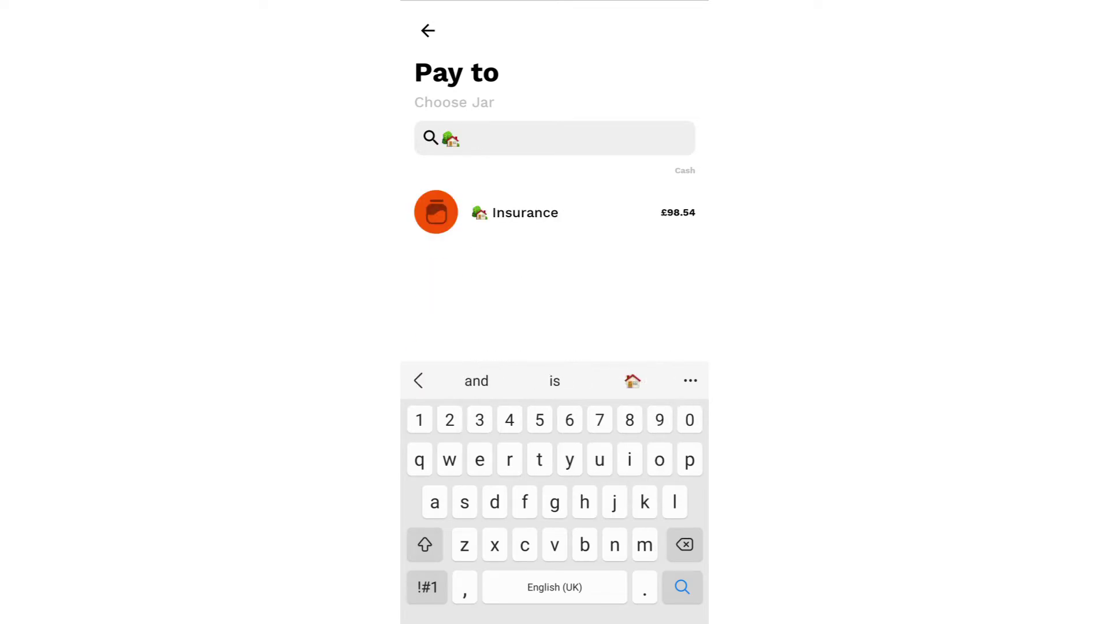
pyautogui.click(520, 212)
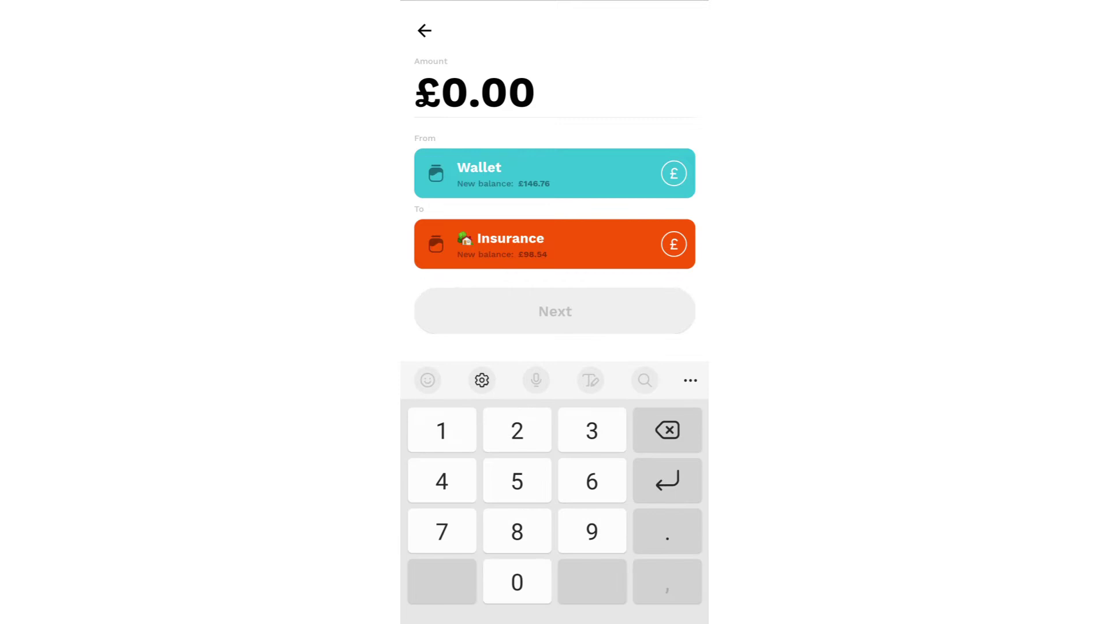
pyautogui.write('35')
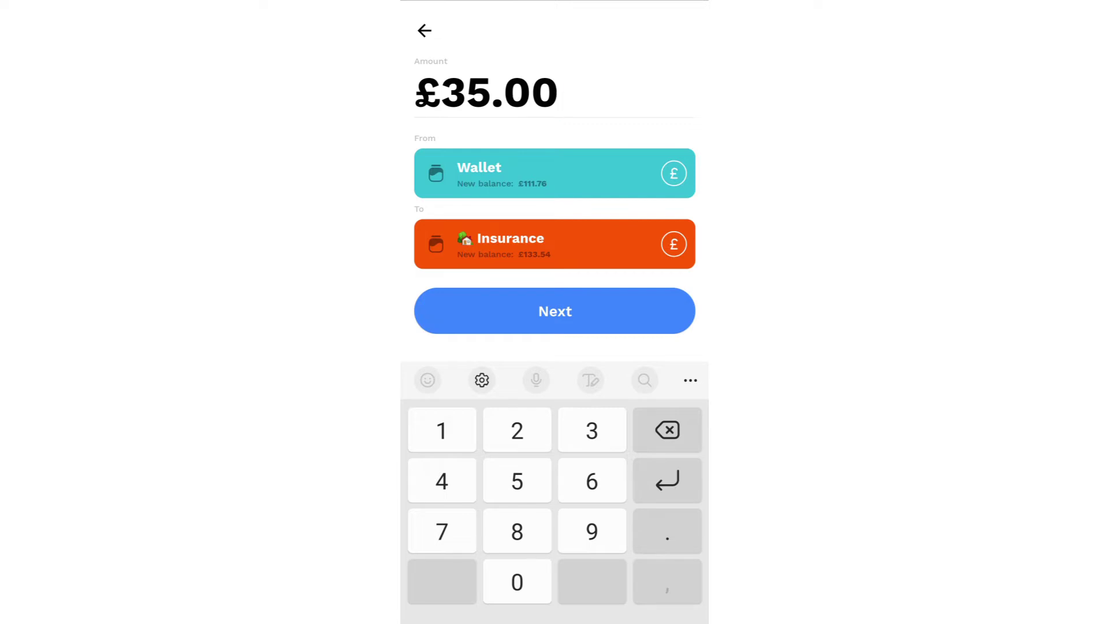
pyautogui.click(554, 311)
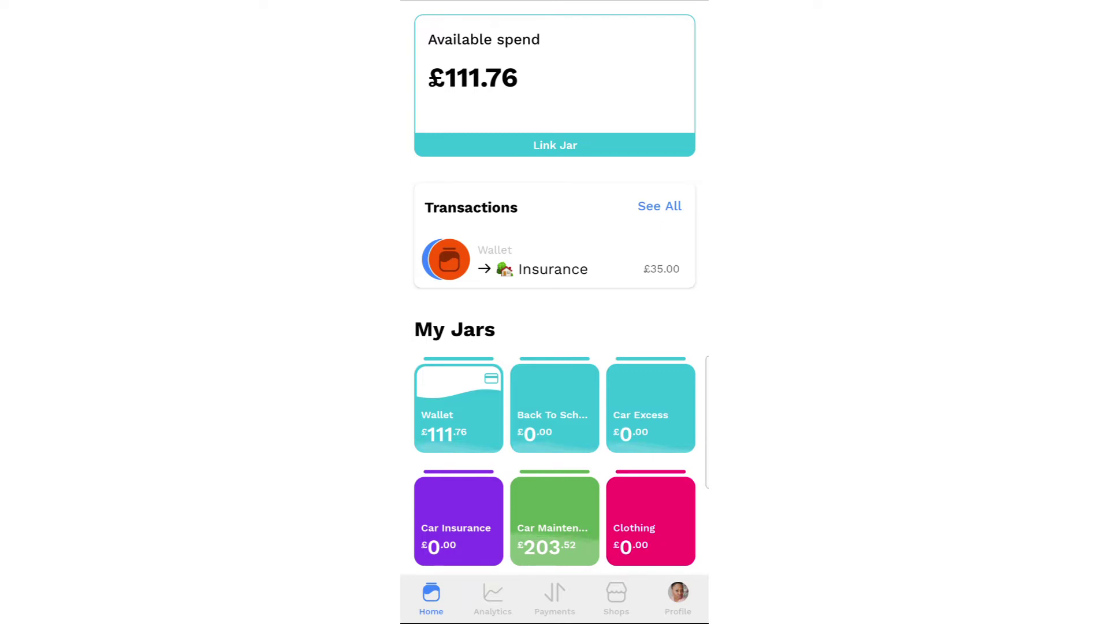
pyautogui.scroll(-5, 555, 329)
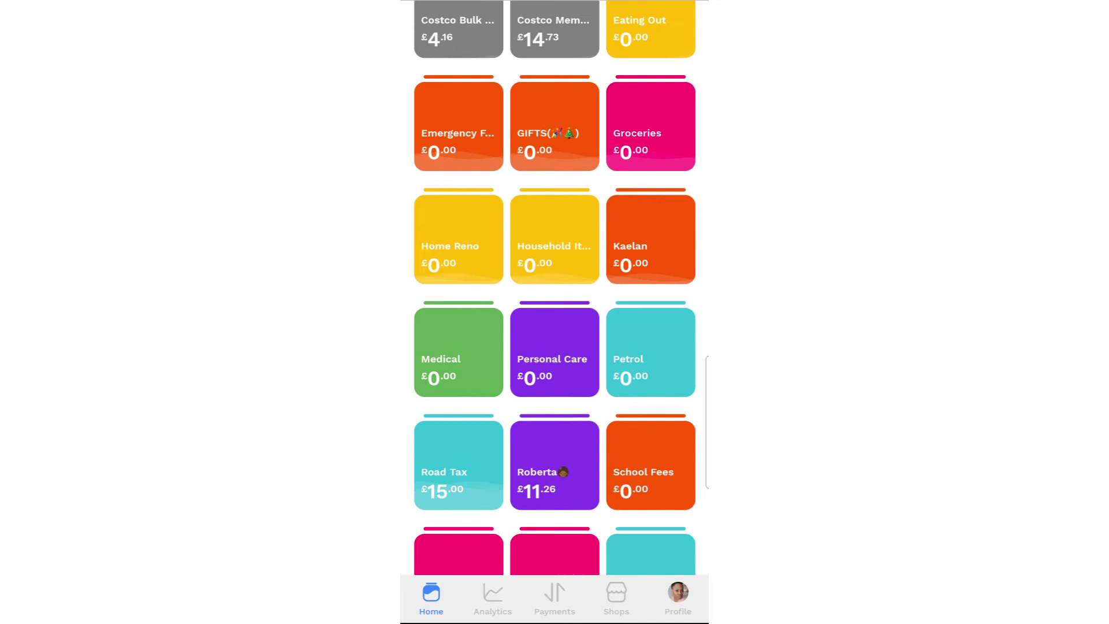
pyautogui.scroll(-2, 554, 329)
pyautogui.scroll(-2, 555, 330)
pyautogui.scroll(-2, 555, 329)
pyautogui.scroll(-1, 555, 329)
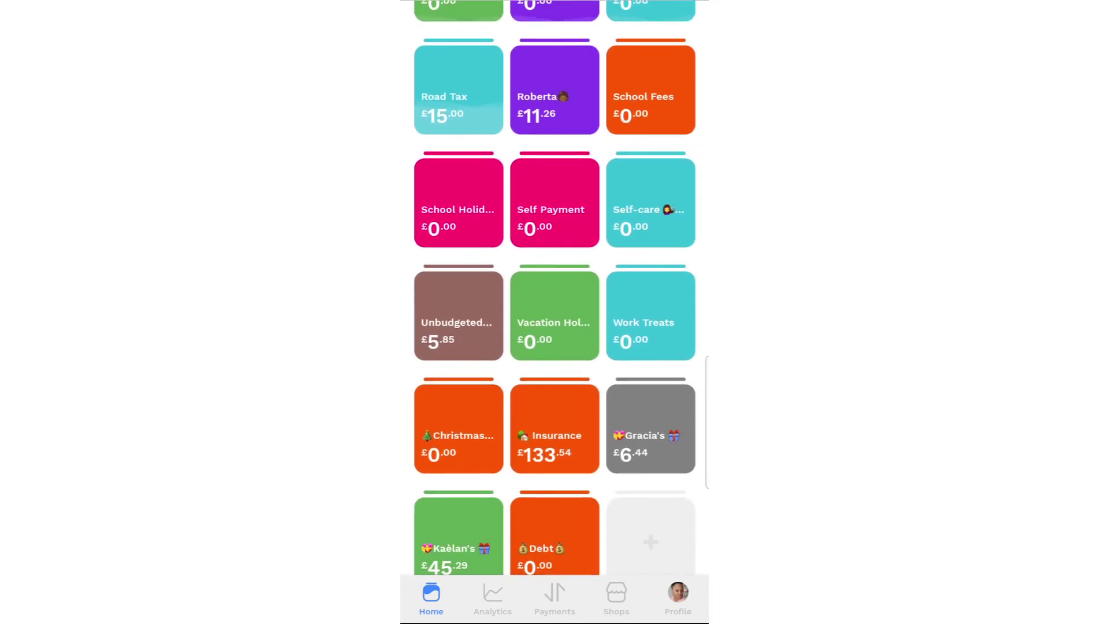
# Open the empty Self-care jar (£750.00 goal) from the My Jars grid
pyautogui.click(651, 202)
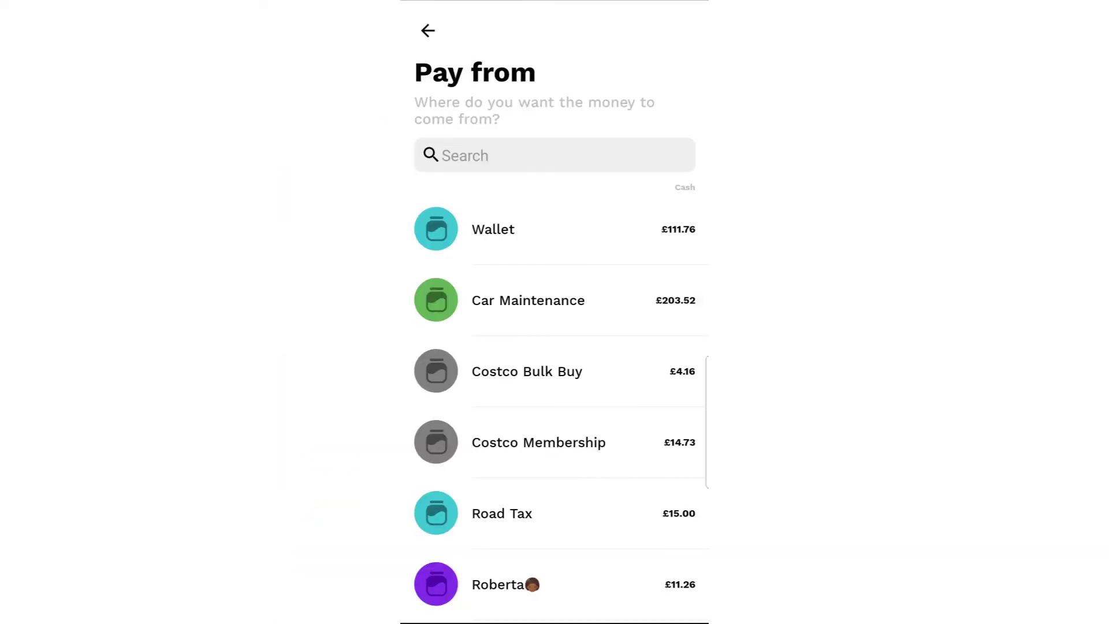
# Fund the £21.76 Self-care top-up from the wallet
pyautogui.click(492, 228)
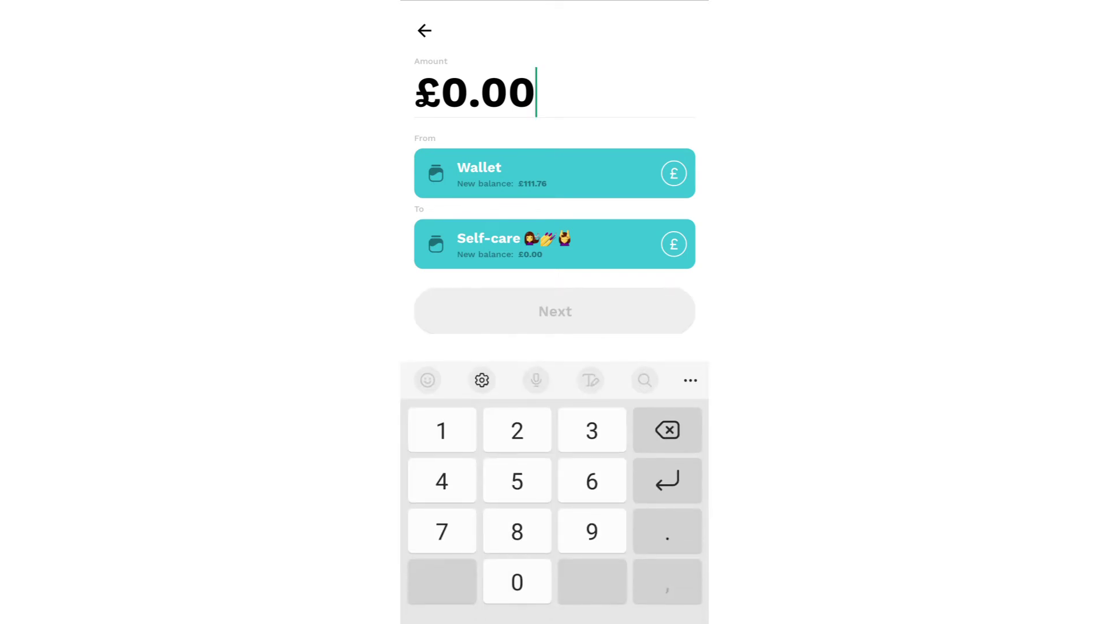
pyautogui.write('21.76')
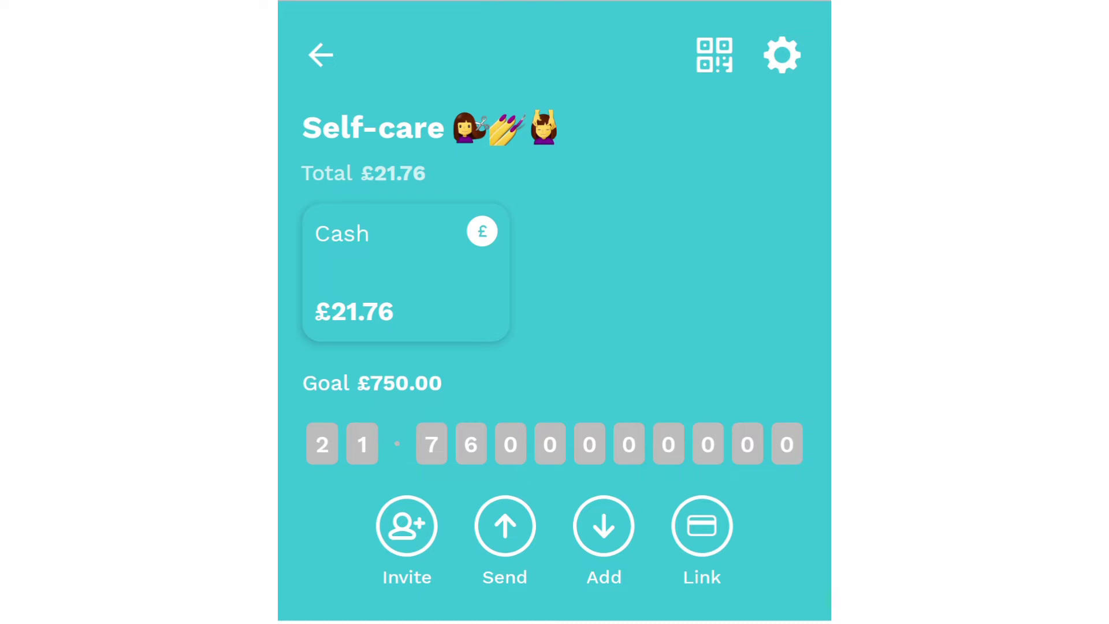
# Send £15.00 from Self-care to Kaèlan's gift jar, found by searching 'ka'
pyautogui.click(505, 525)
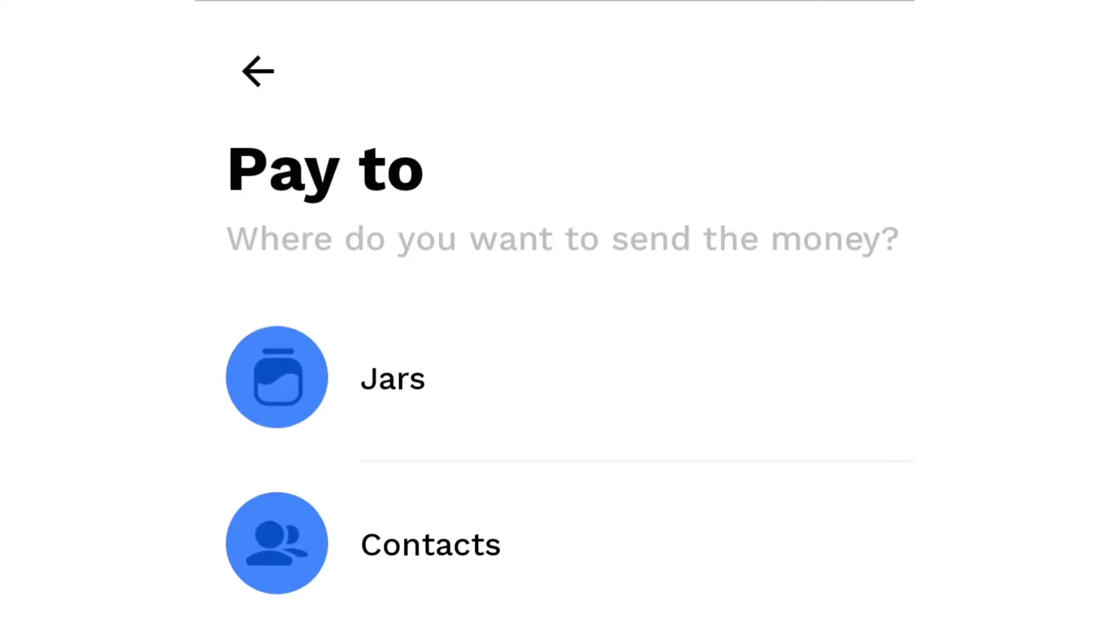
pyautogui.click(393, 378)
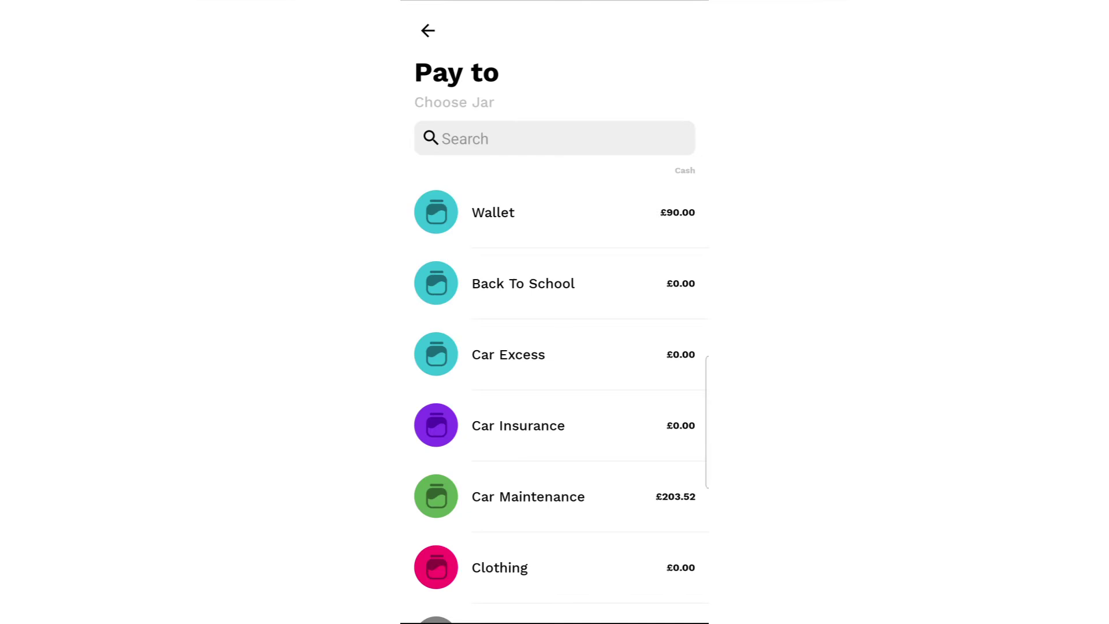
pyautogui.click(555, 140)
pyautogui.write('k')
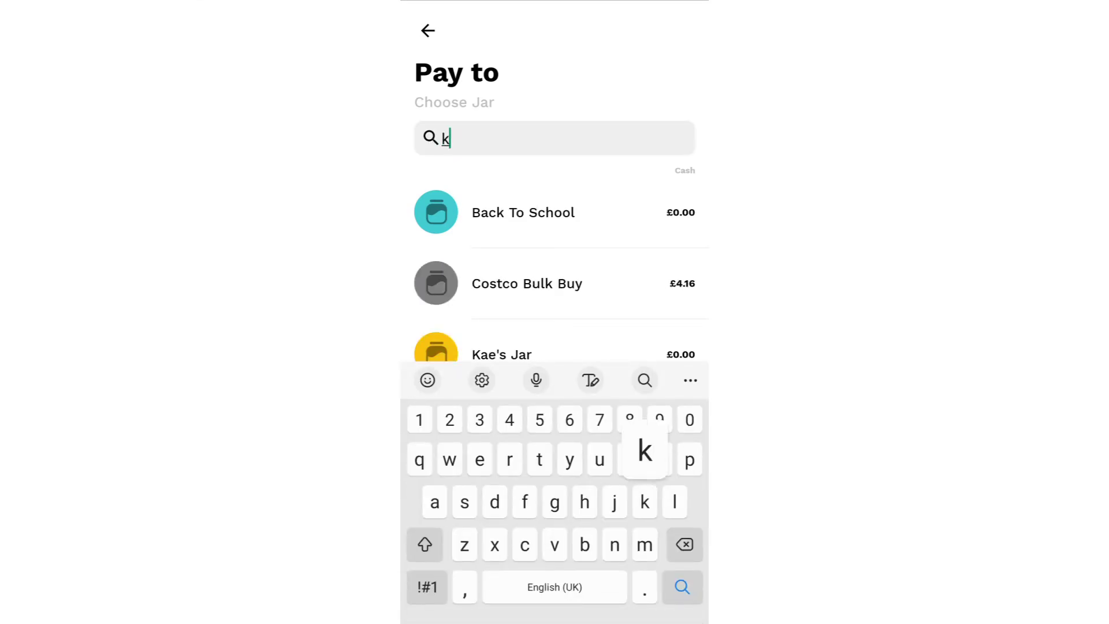
pyautogui.write('a')
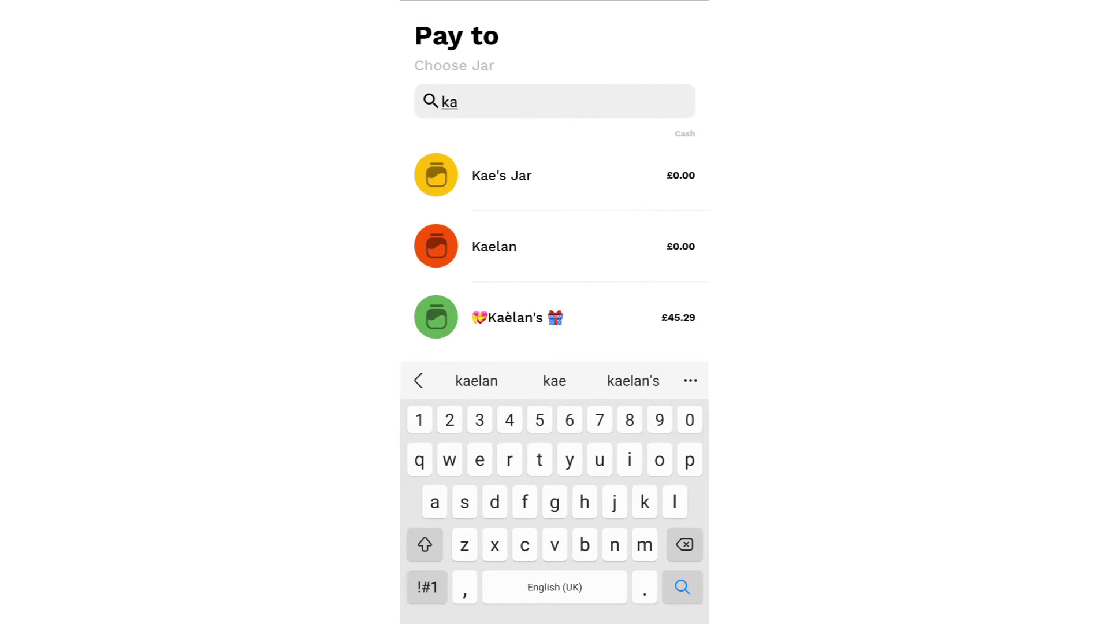
pyautogui.scroll(-3, 555, 216)
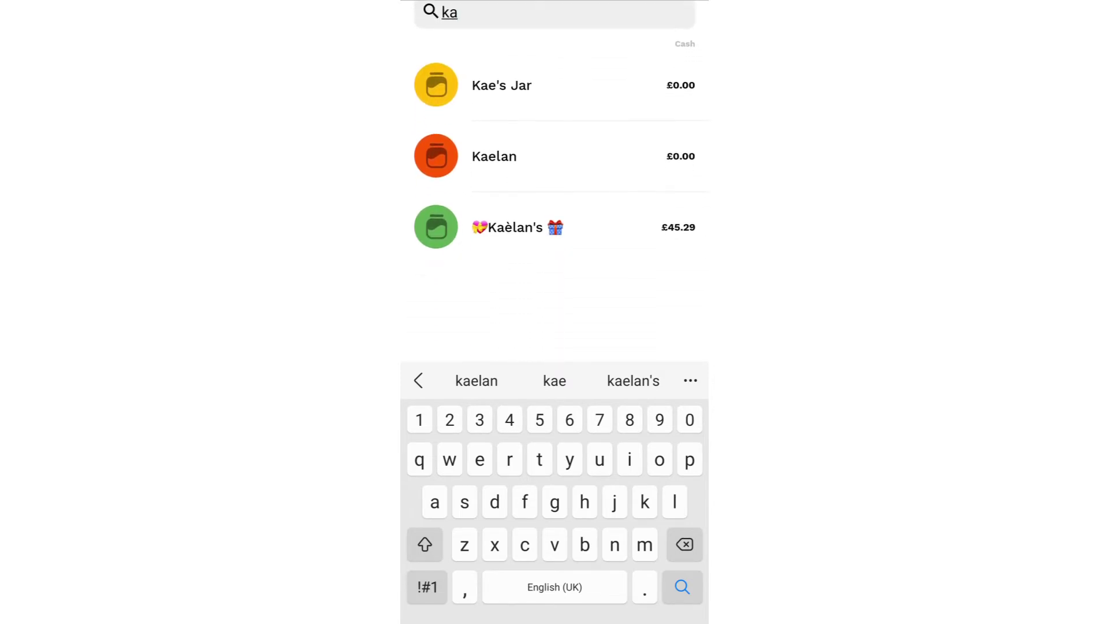
pyautogui.click(518, 179)
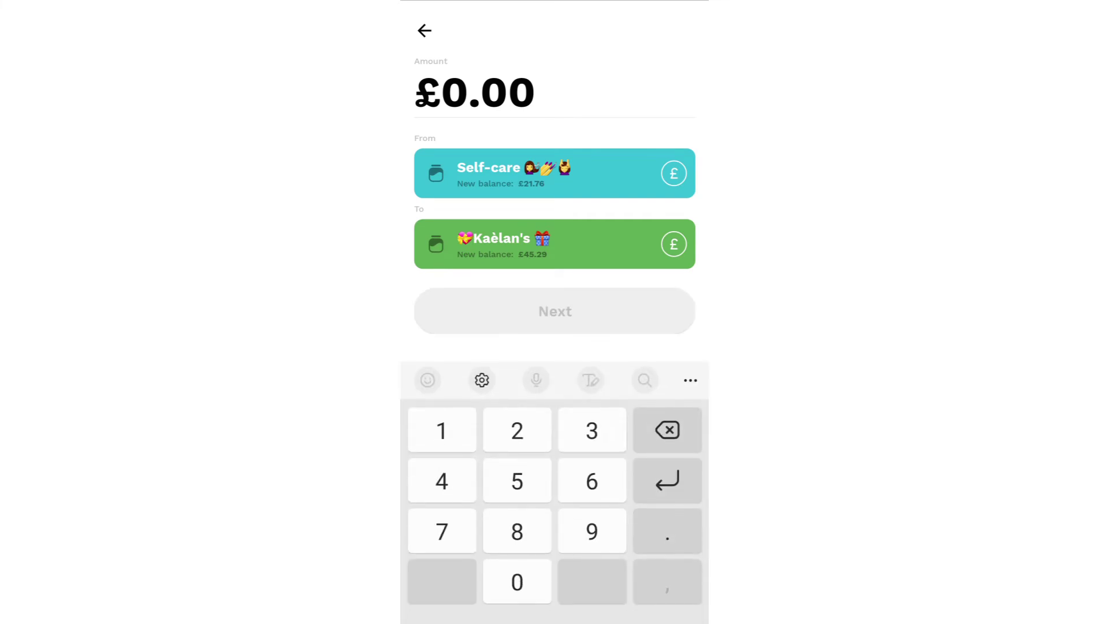
pyautogui.write('15.00')
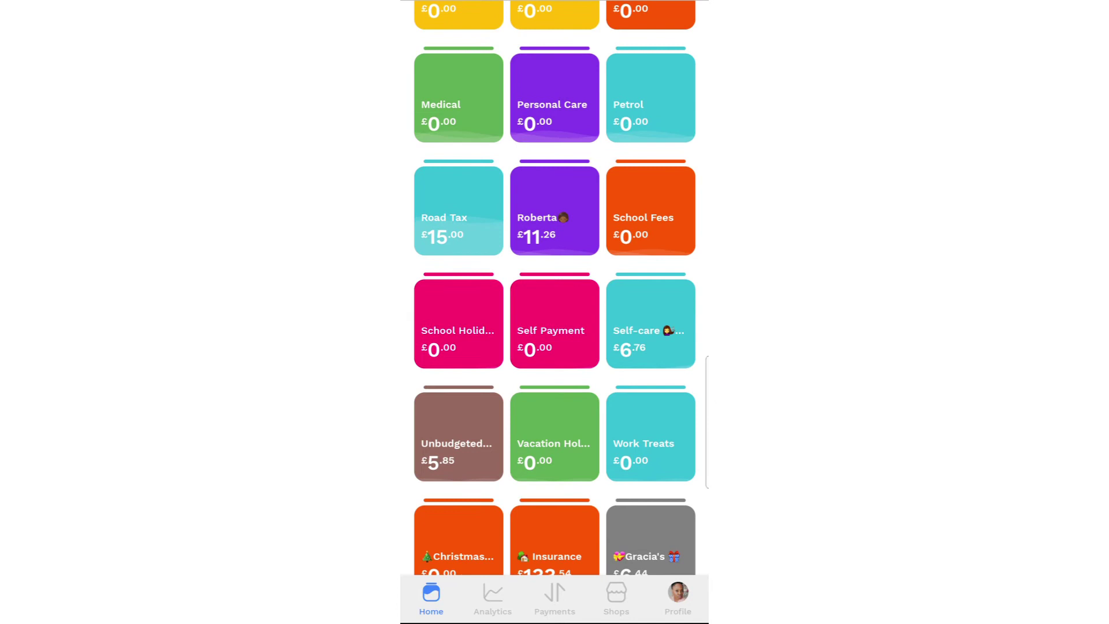
# Add £10.00 from the wallet to Road Tax, bringing it to £25.00, then return to the jar grid
pyautogui.click(458, 208)
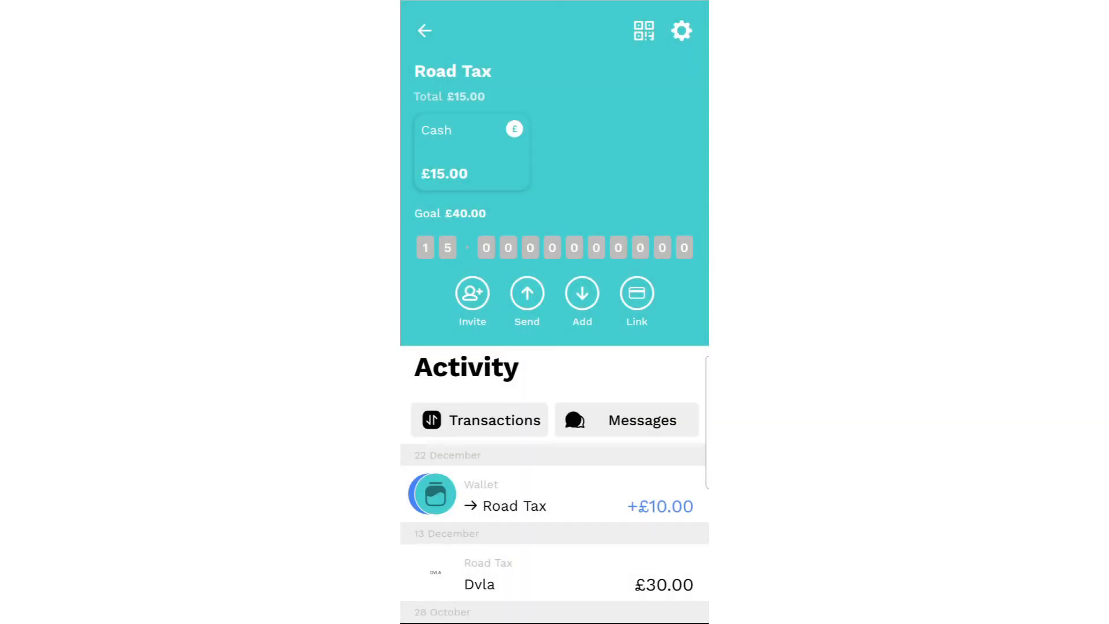
pyautogui.click(583, 293)
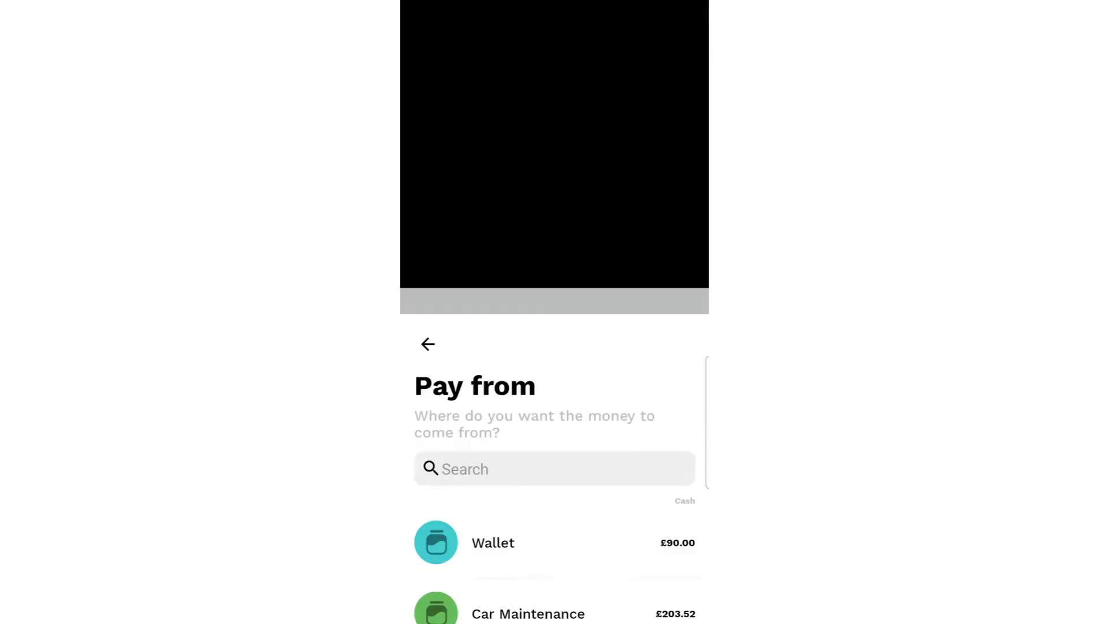
pyautogui.click(493, 228)
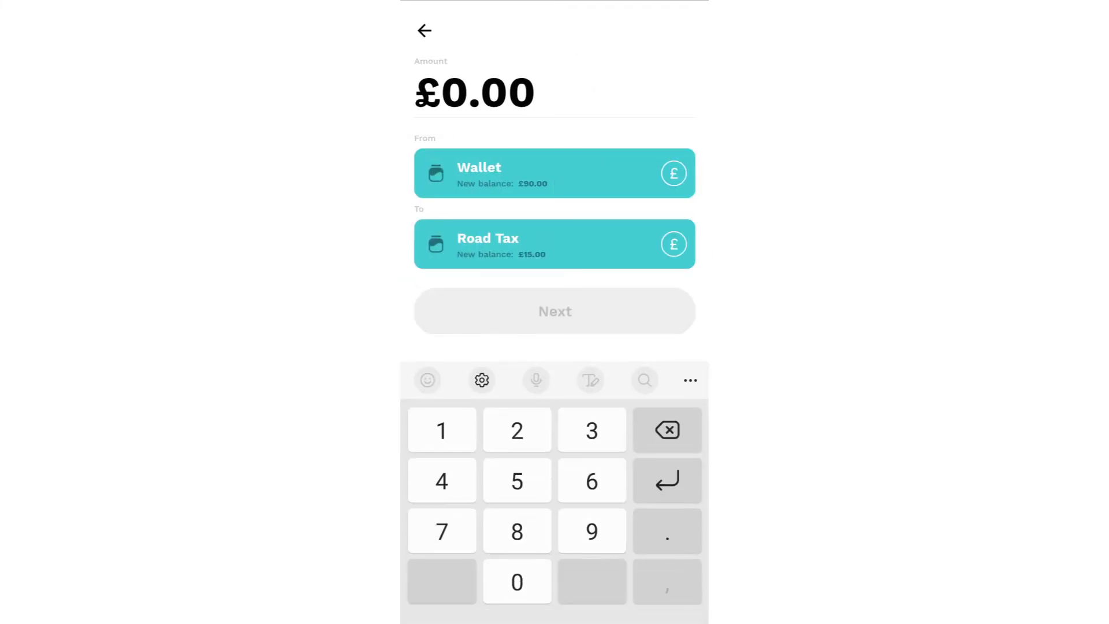
pyautogui.write('10.0')
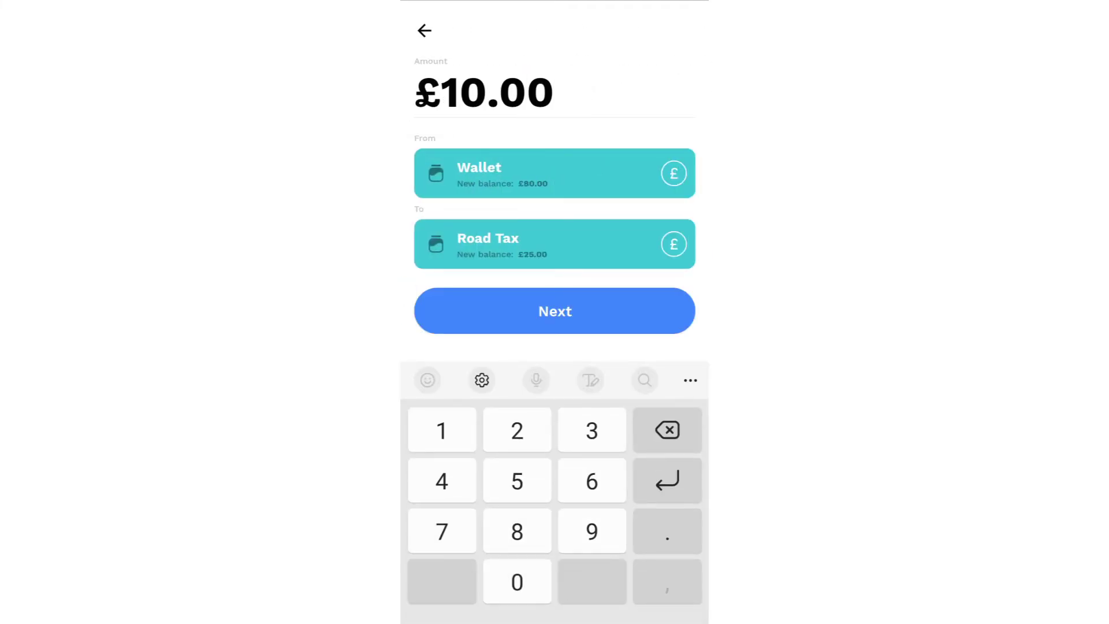
pyautogui.press('Return')
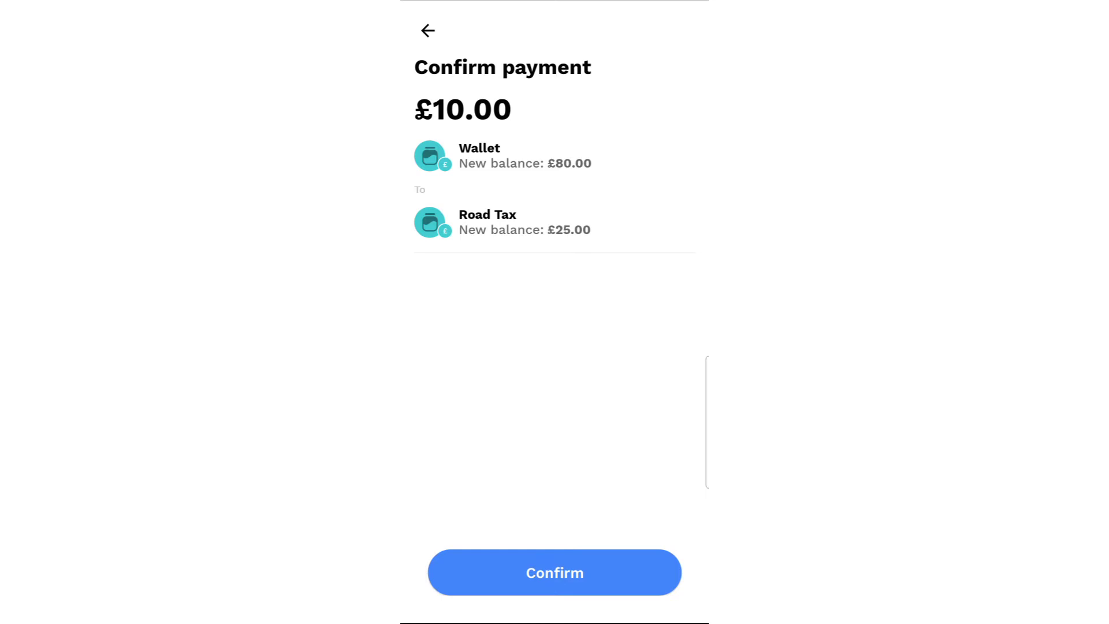
pyautogui.click(555, 572)
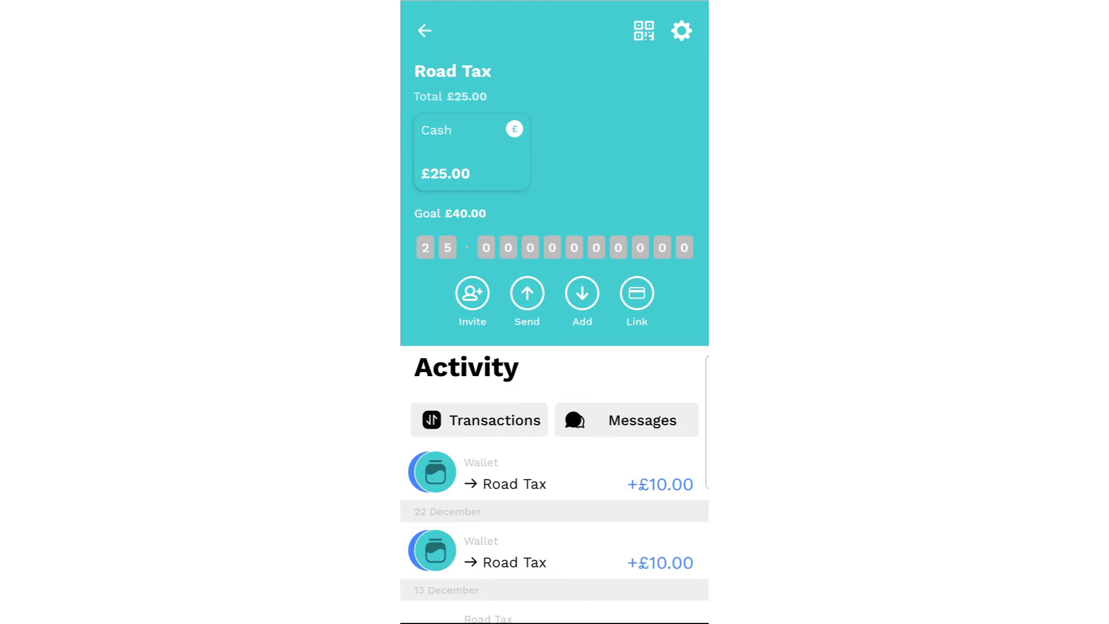
pyautogui.click(425, 31)
pyautogui.scroll(3, 554, 286)
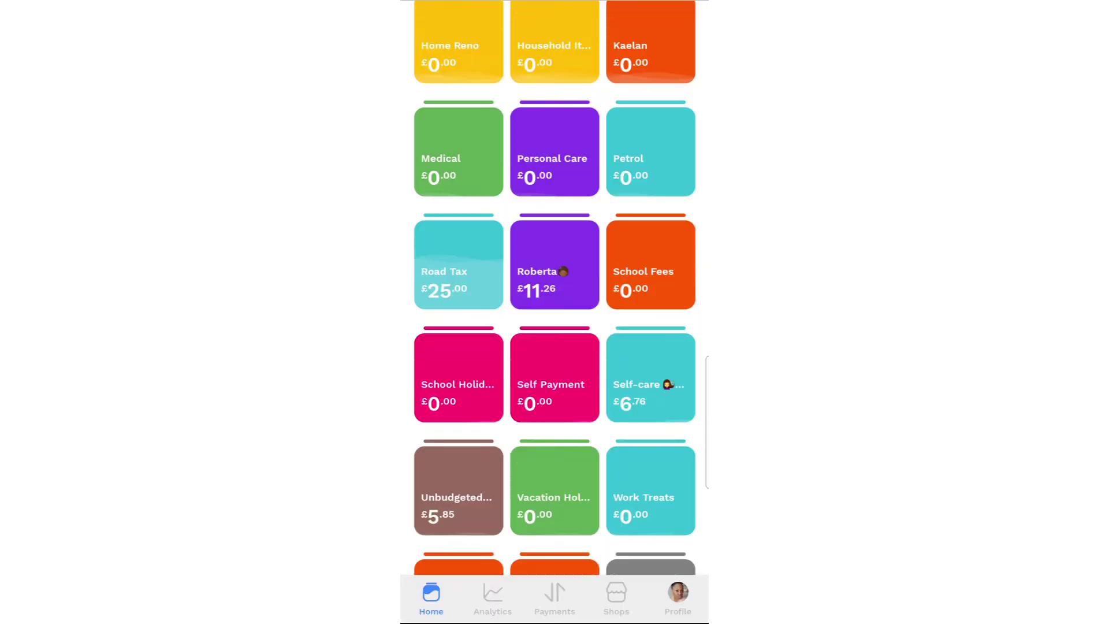
pyautogui.scroll(3, 554, 286)
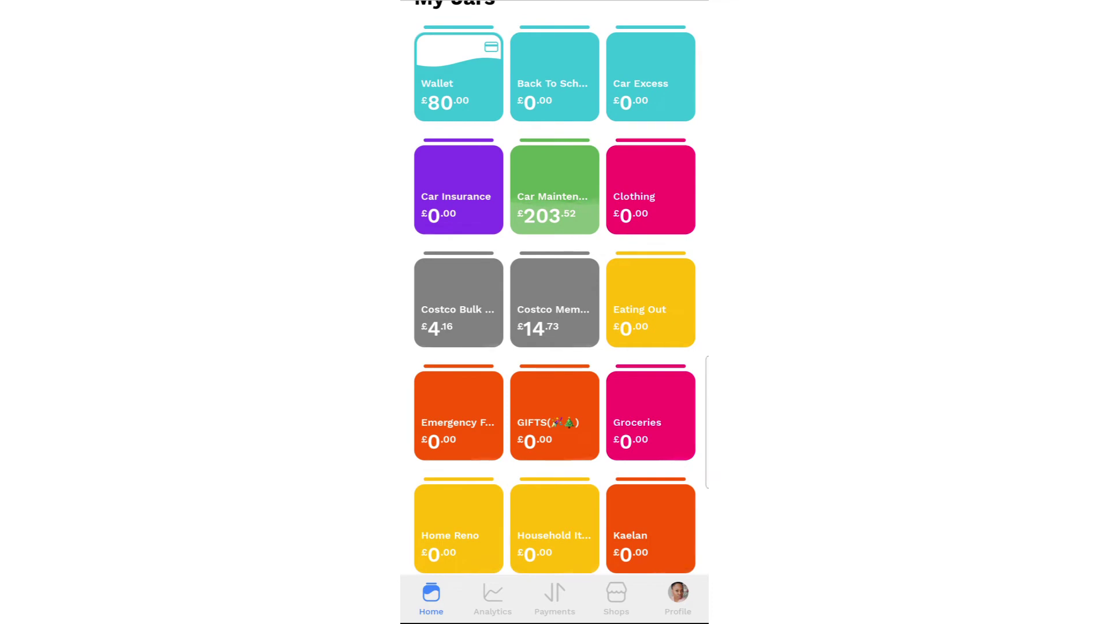
# Add £10.00 from the wallet to Costco Membership, making it £24.73, then return Home
pyautogui.click(554, 303)
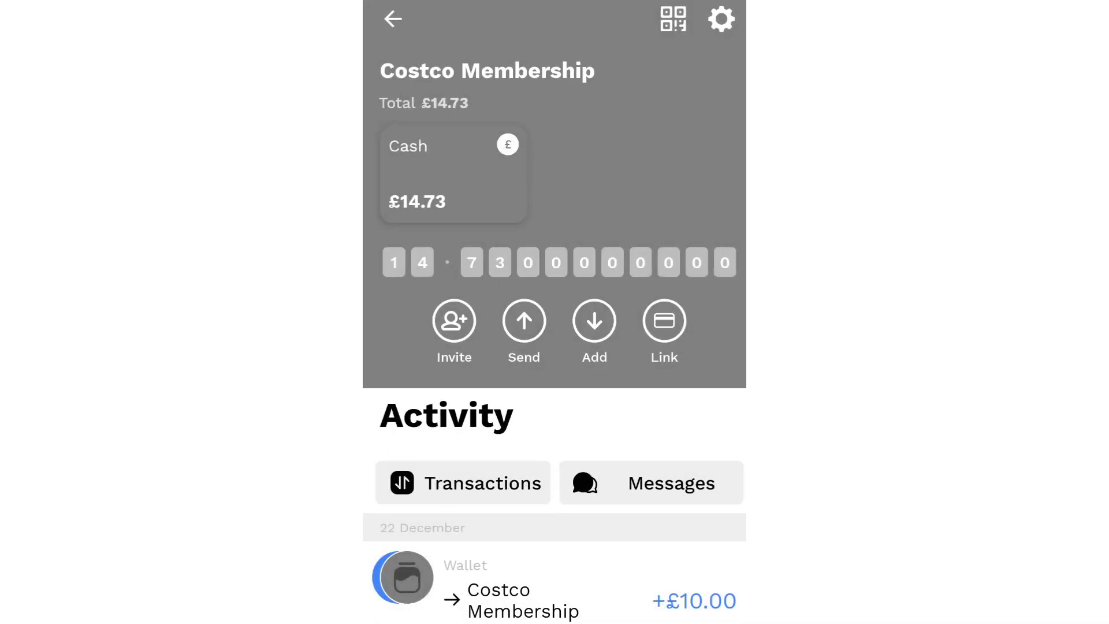
pyautogui.click(595, 321)
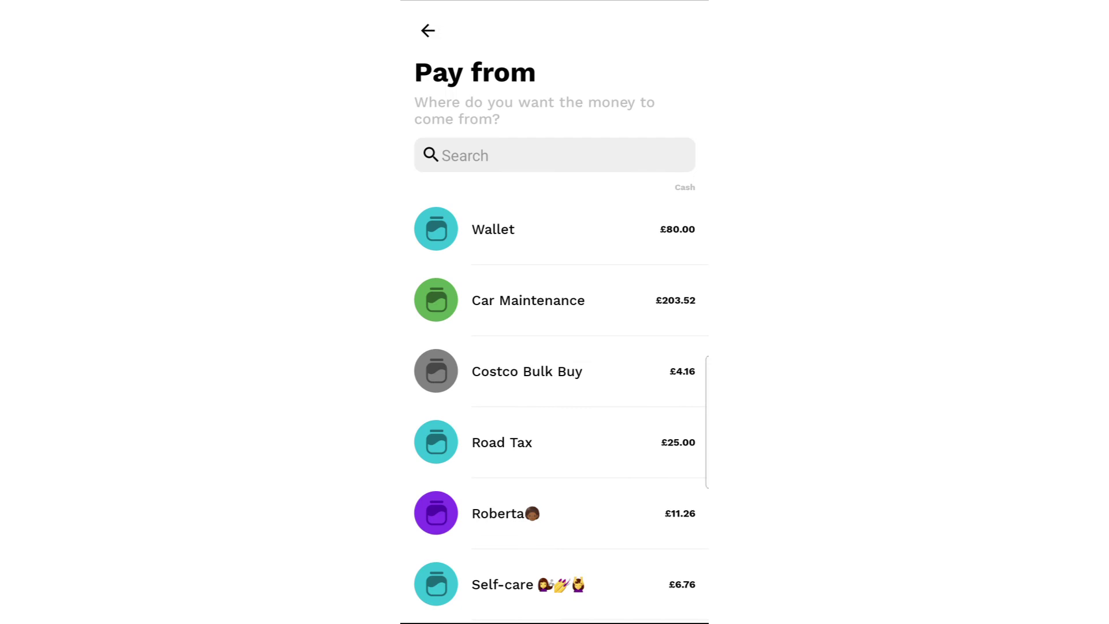
pyautogui.click(493, 228)
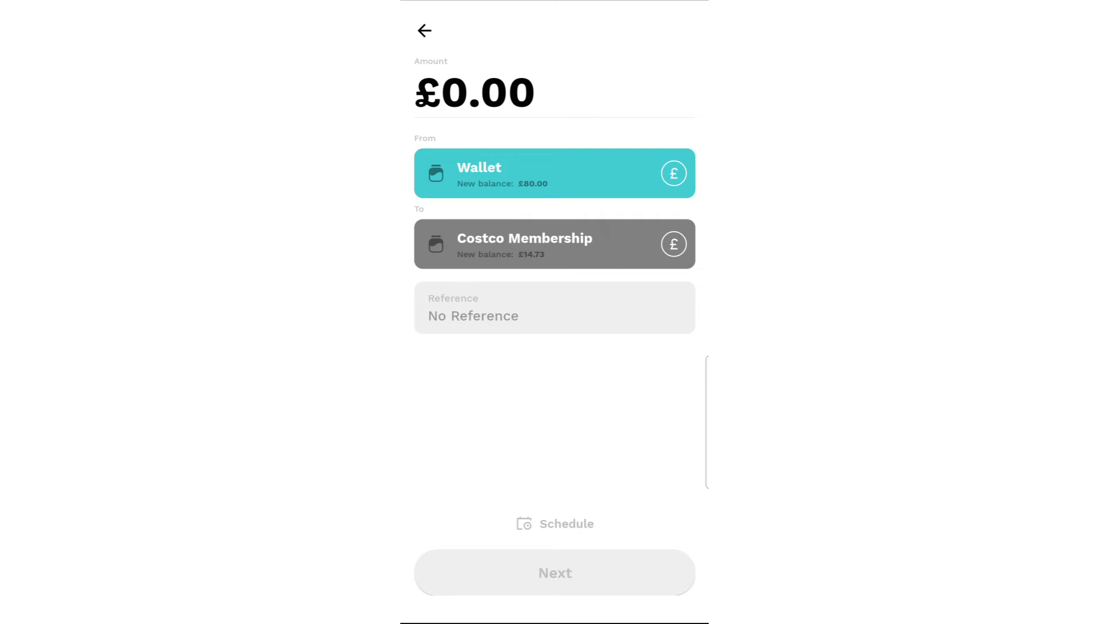
pyautogui.write('10.00')
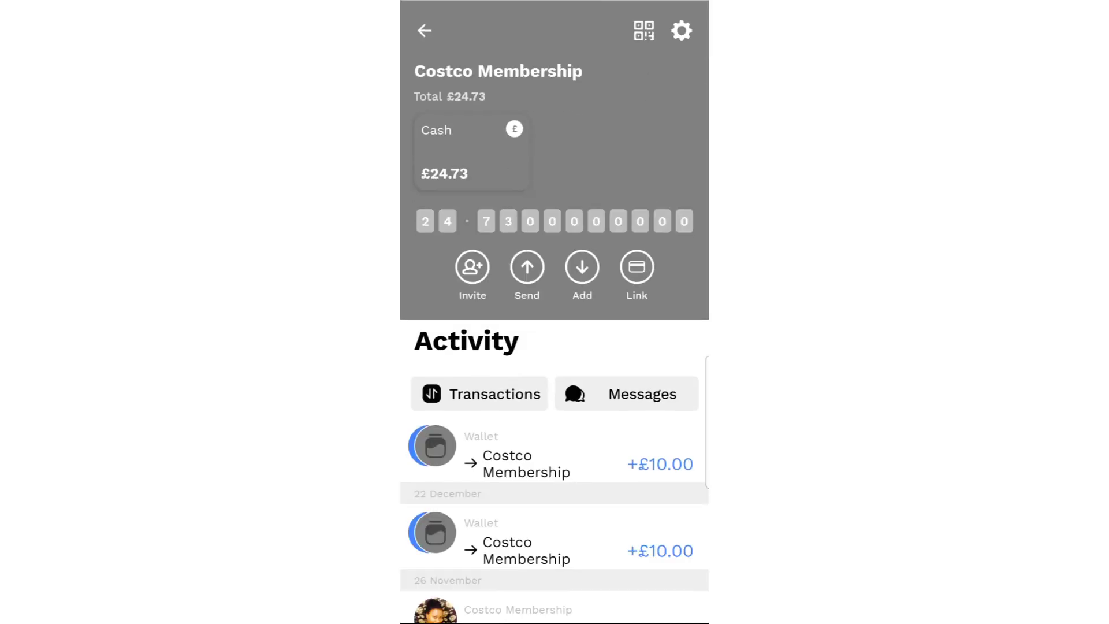
pyautogui.click(425, 30)
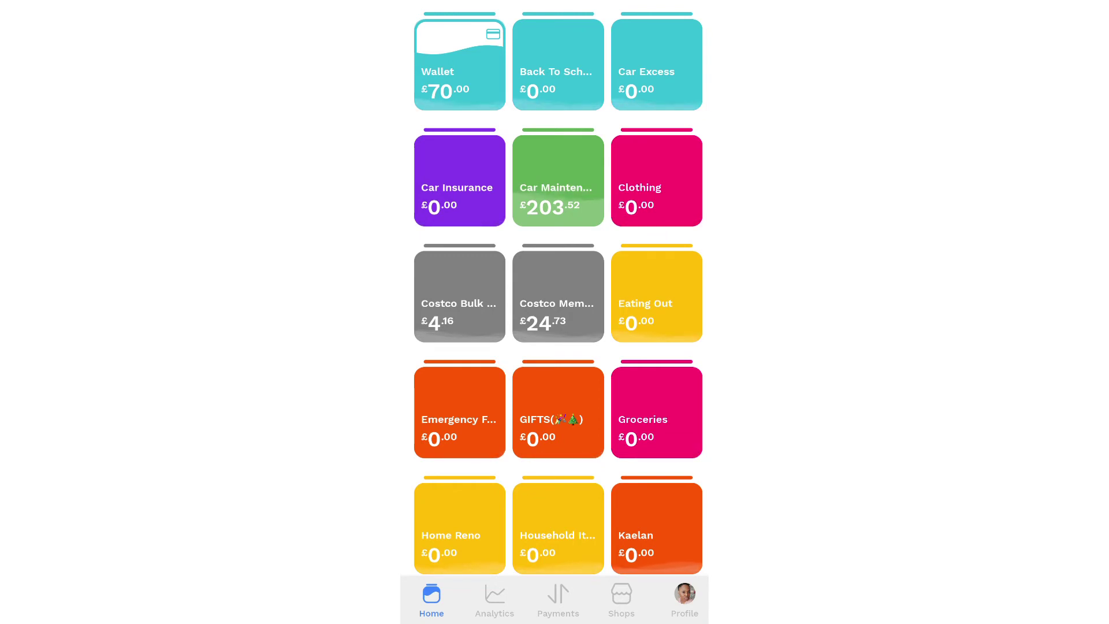
# Deposit the wallet's last £70.00 into Car Maintenance, bringing it to £273.52
pyautogui.click(559, 180)
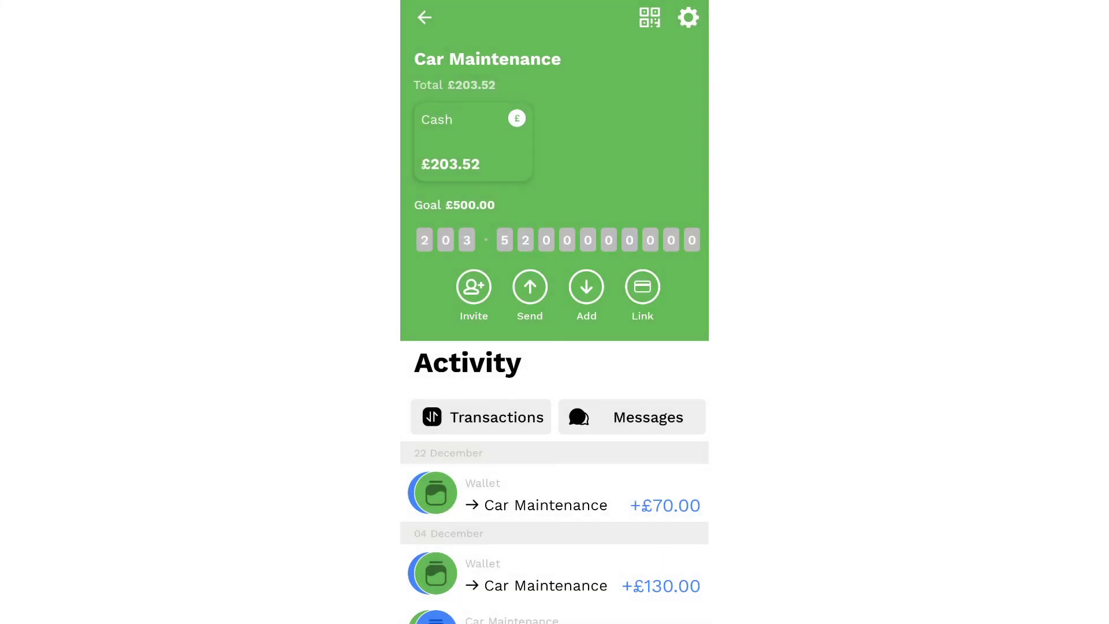
pyautogui.click(587, 286)
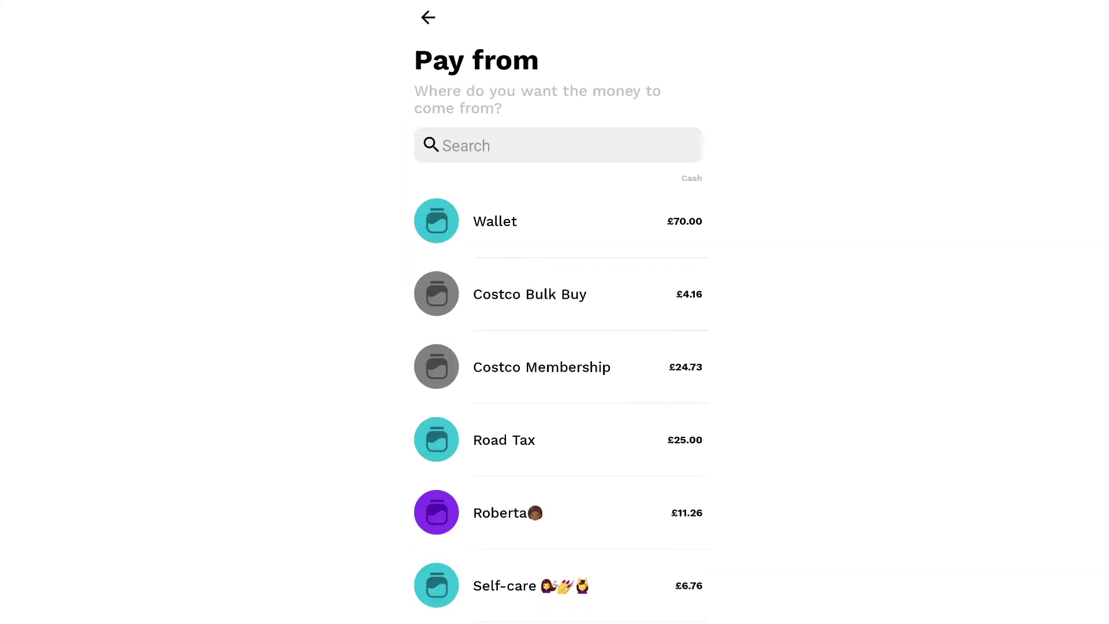
pyautogui.click(520, 220)
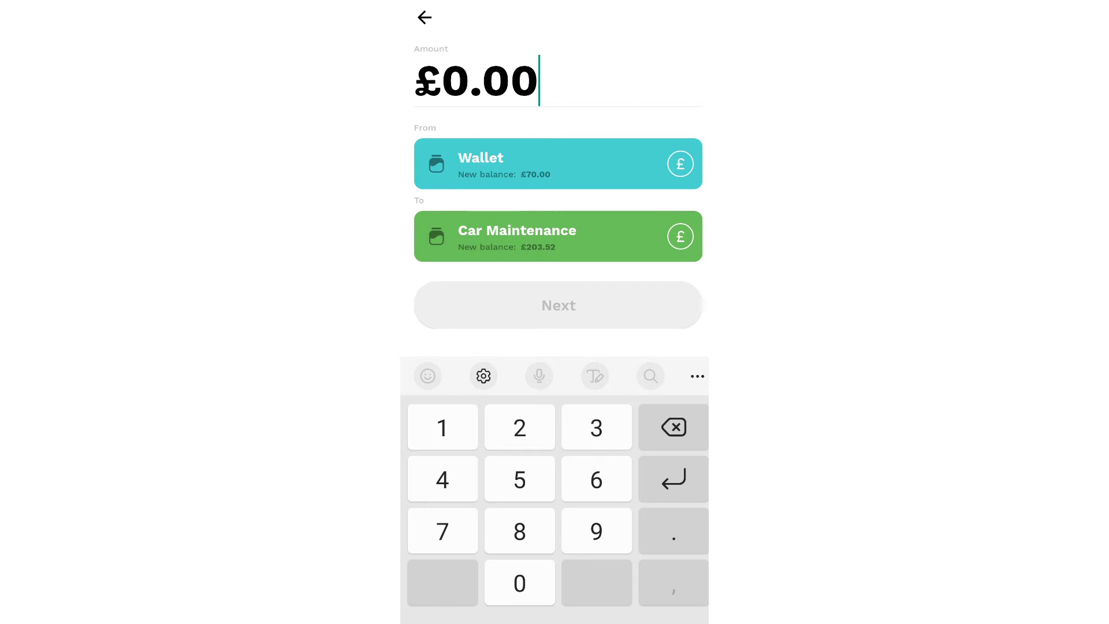
pyautogui.write('70.00')
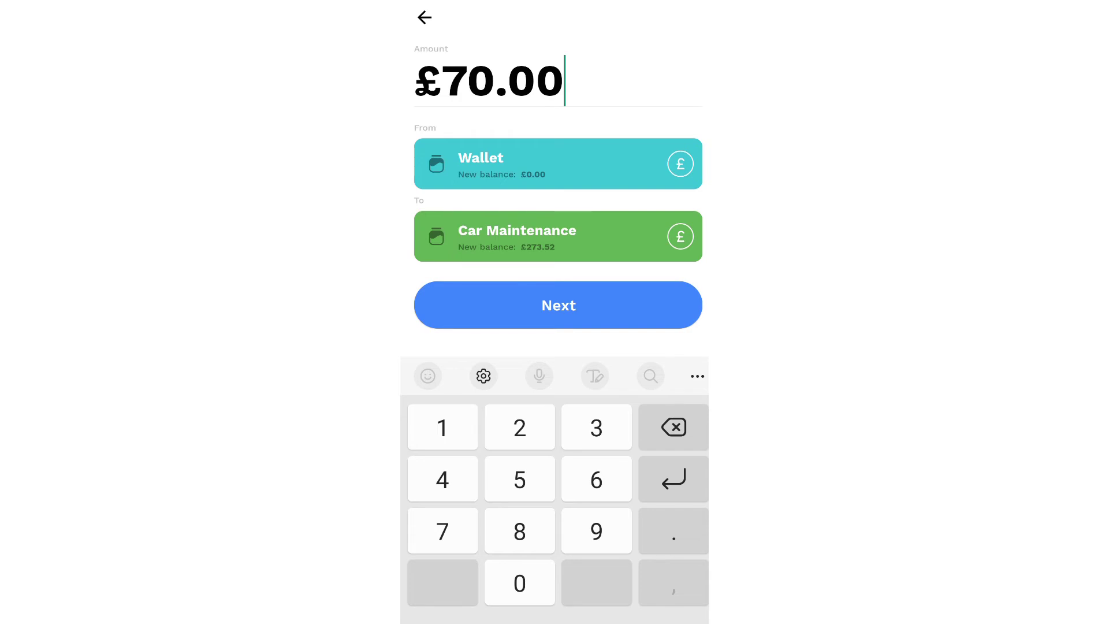
pyautogui.press('Escape')
pyautogui.click(556, 305)
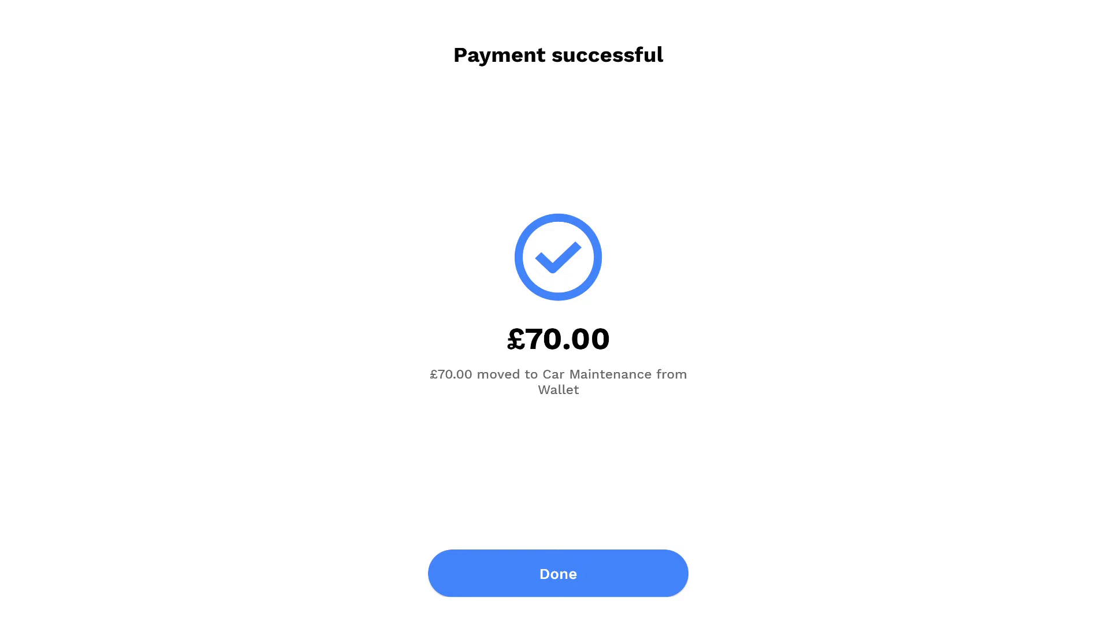
pyautogui.click(558, 574)
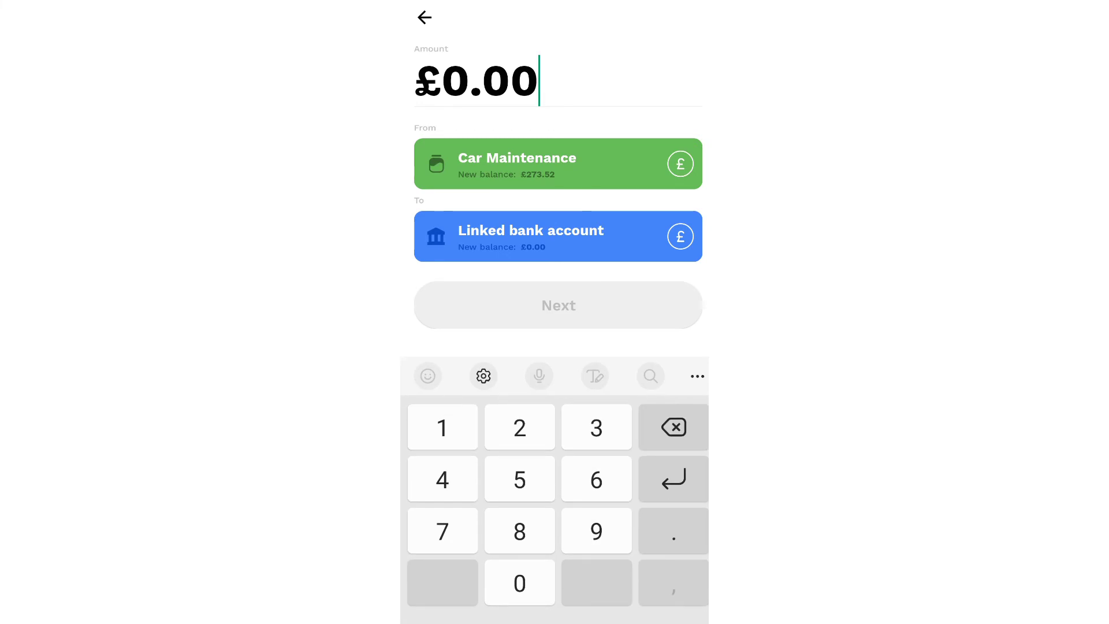
pyautogui.write('2')
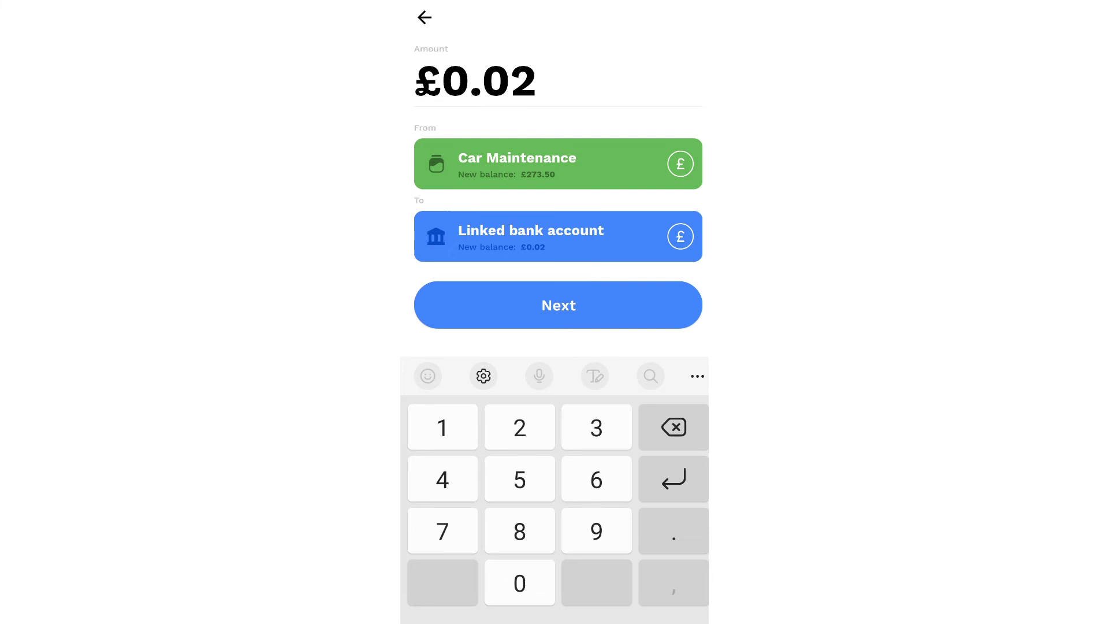
pyautogui.write('2.73')
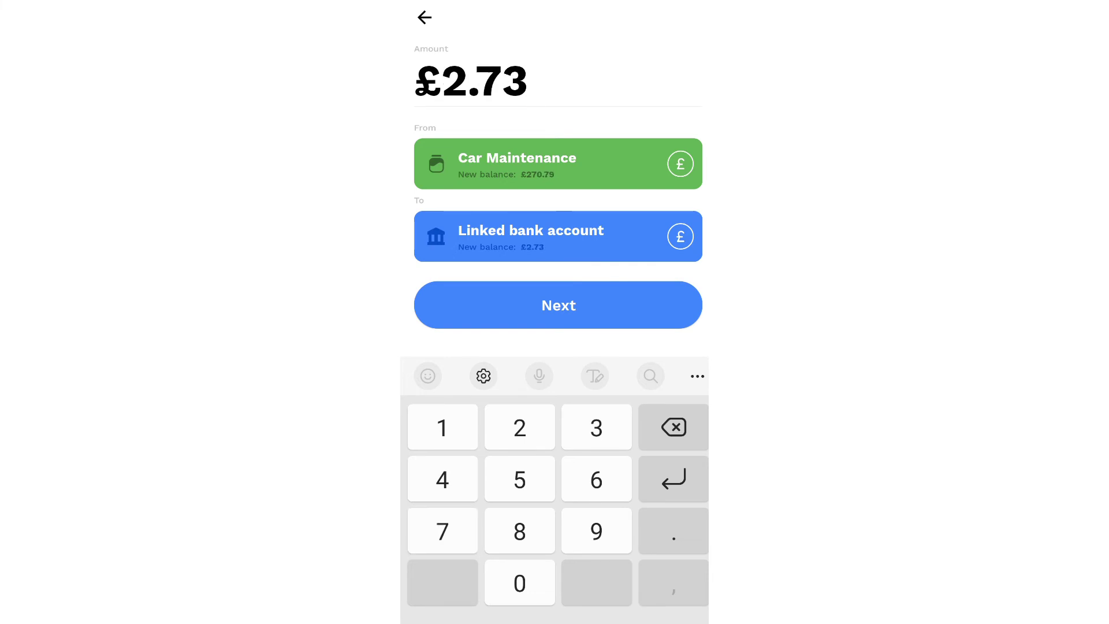
pyautogui.write('.52')
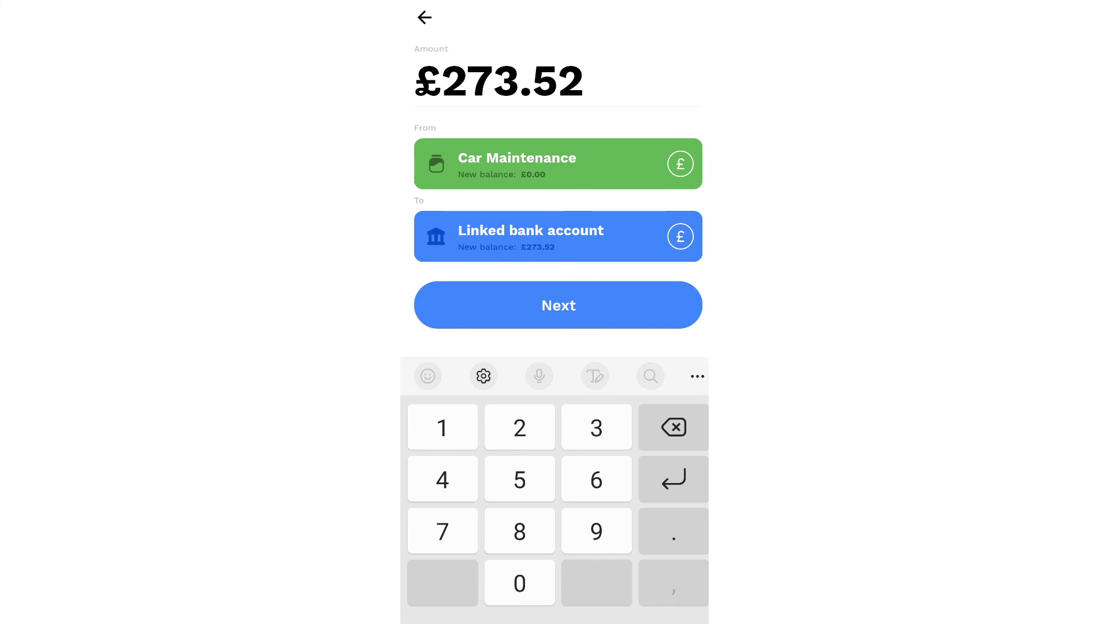
# Review and approve the £273.52 Car Maintenance withdrawal to the linked bank account
pyautogui.click(558, 305)
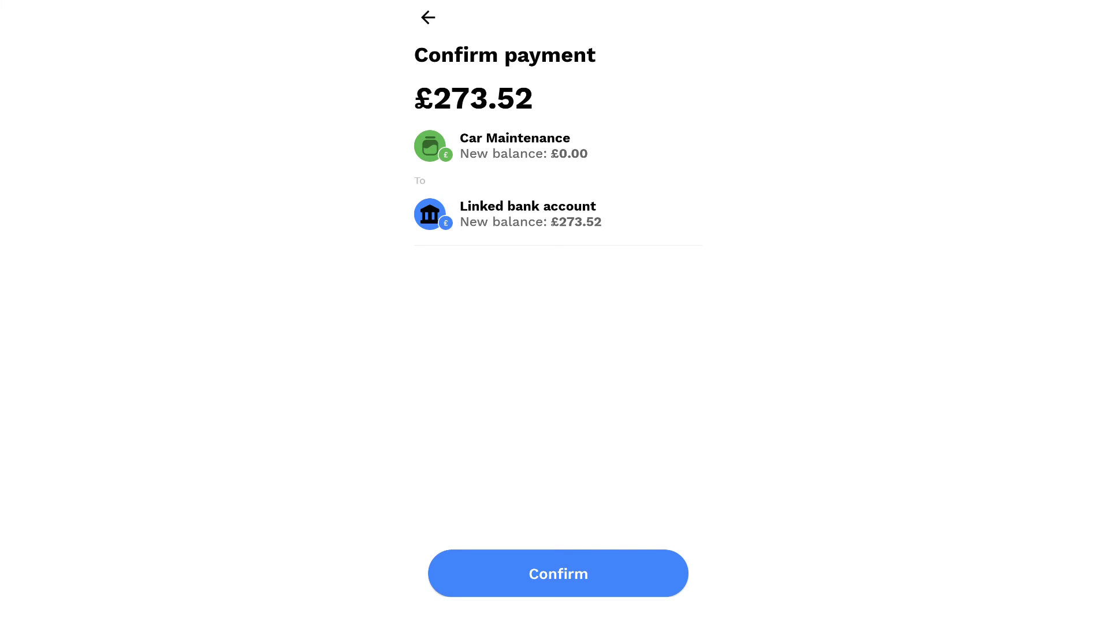
pyautogui.click(558, 574)
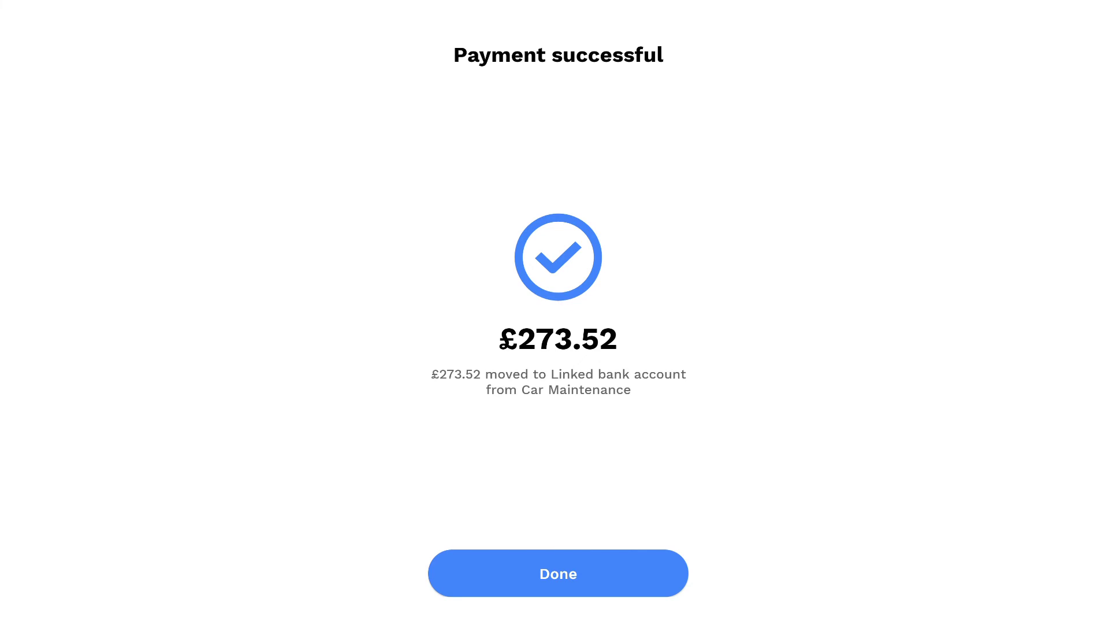
# Dismiss the £273.52 bank transfer success message
pyautogui.click(558, 574)
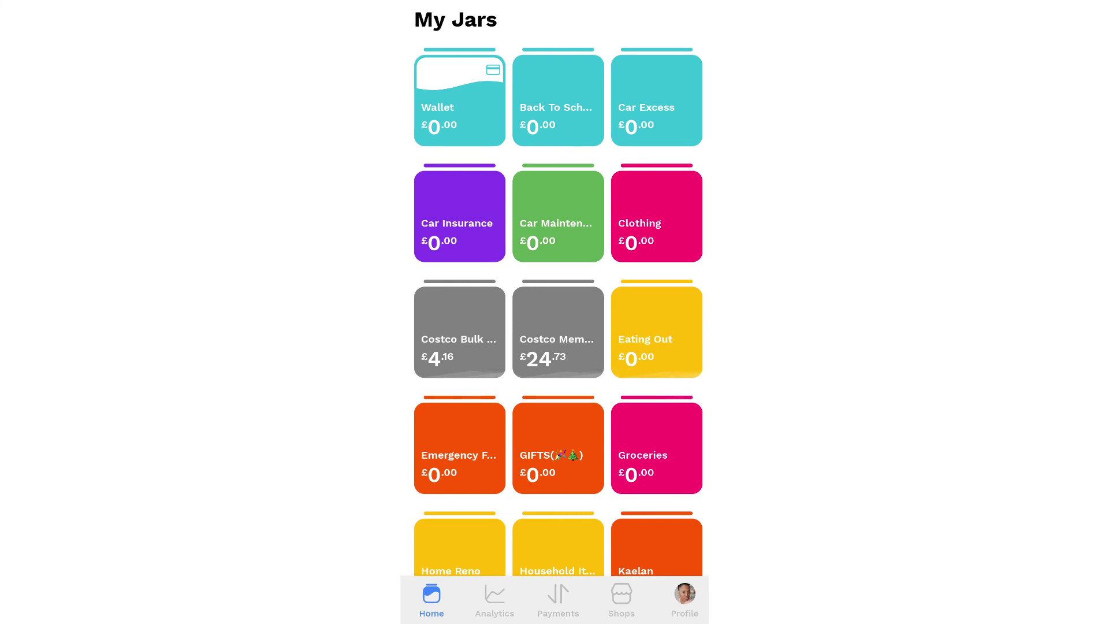
pyautogui.scroll(-3, 558, 288)
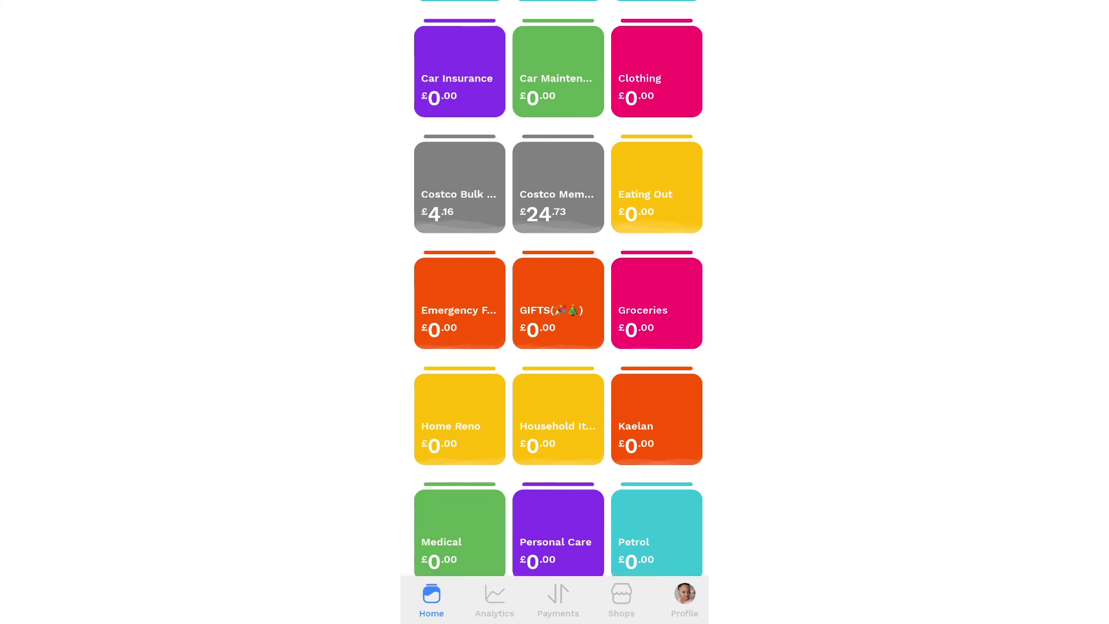
pyautogui.scroll(-5, 558, 289)
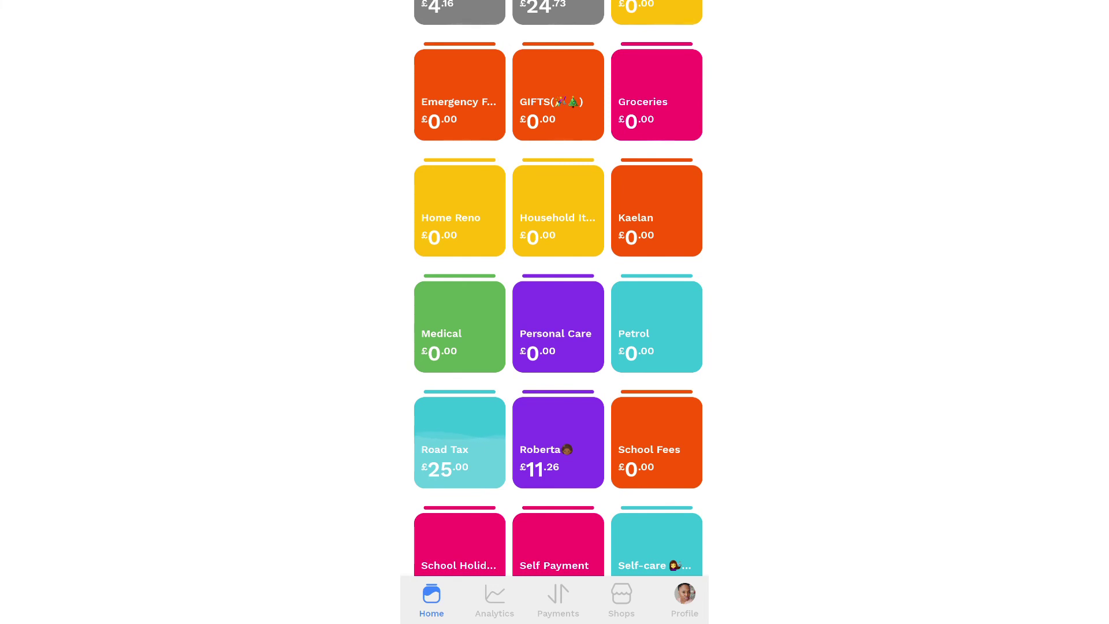
pyautogui.scroll(-5, 558, 289)
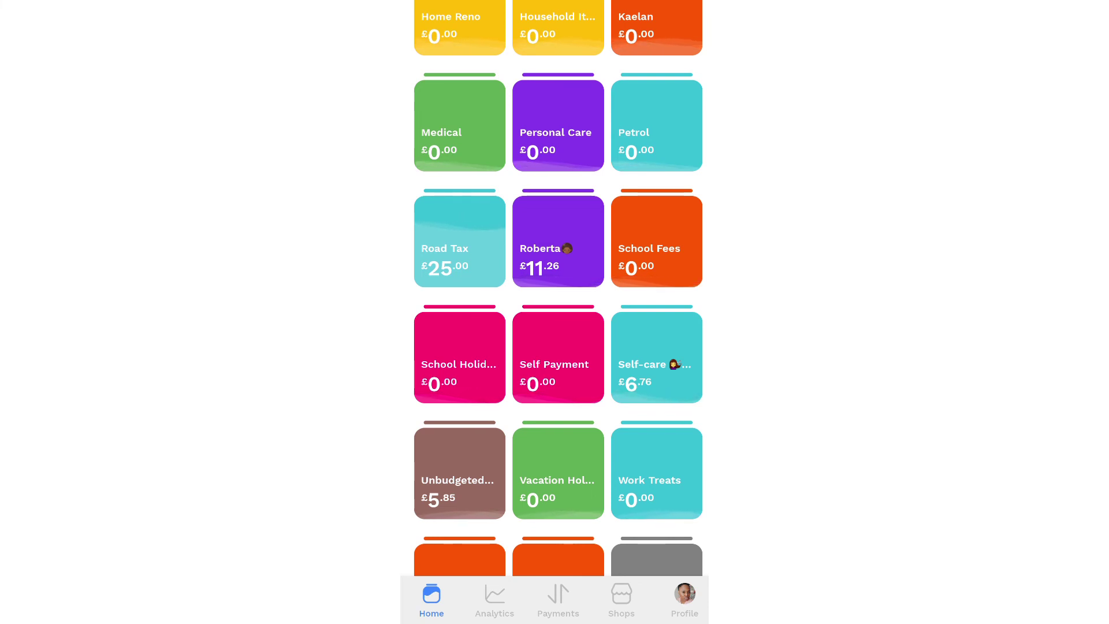
pyautogui.scroll(-5, 559, 288)
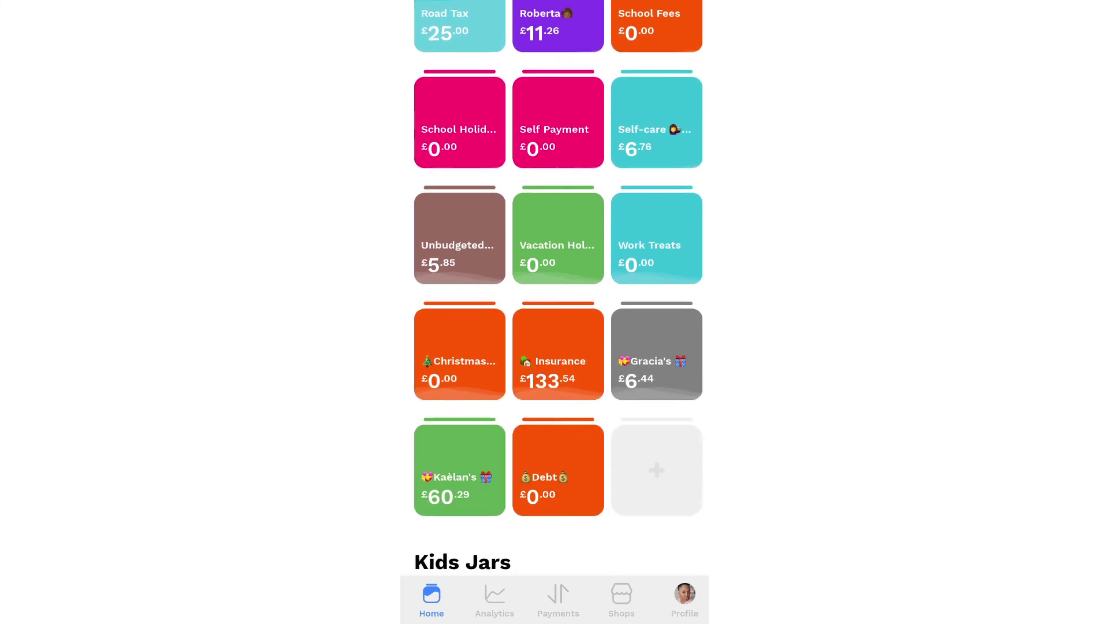